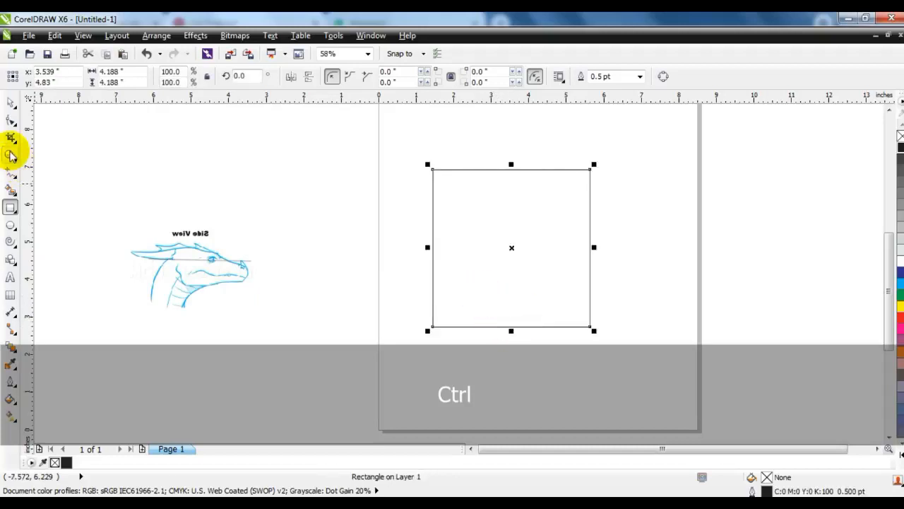
Step: Fully round the square's two right-hand corners to turn it into a D shape
left_click(11, 155)
left_click_drag(417, 157, 653, 351)
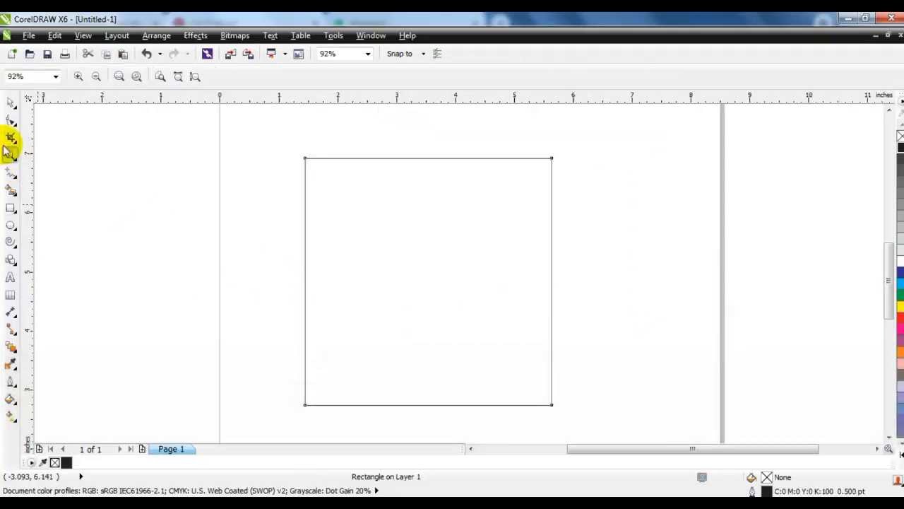
left_click(11, 120)
key("ctrl")
left_click_drag(552, 158, 549, 246)
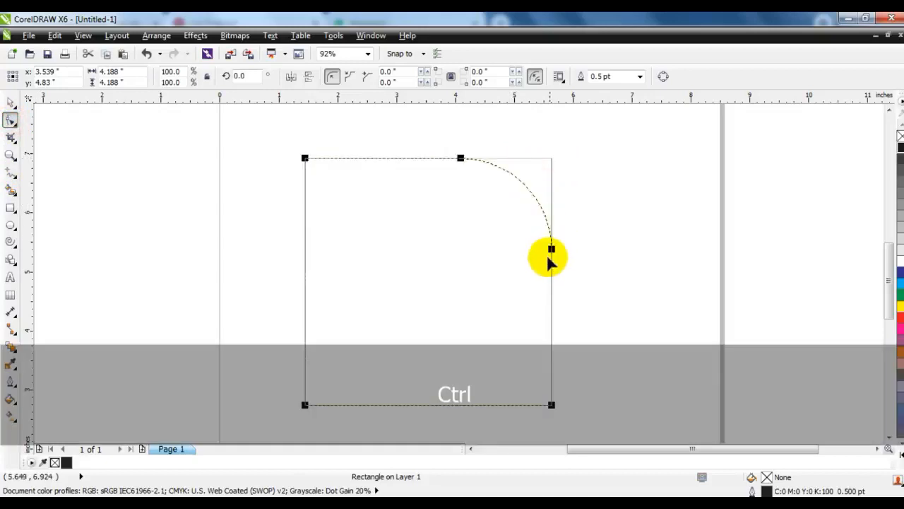
left_click_drag(537, 316, 538, 317)
left_click_drag(509, 418, 407, 411)
left_click(10, 104)
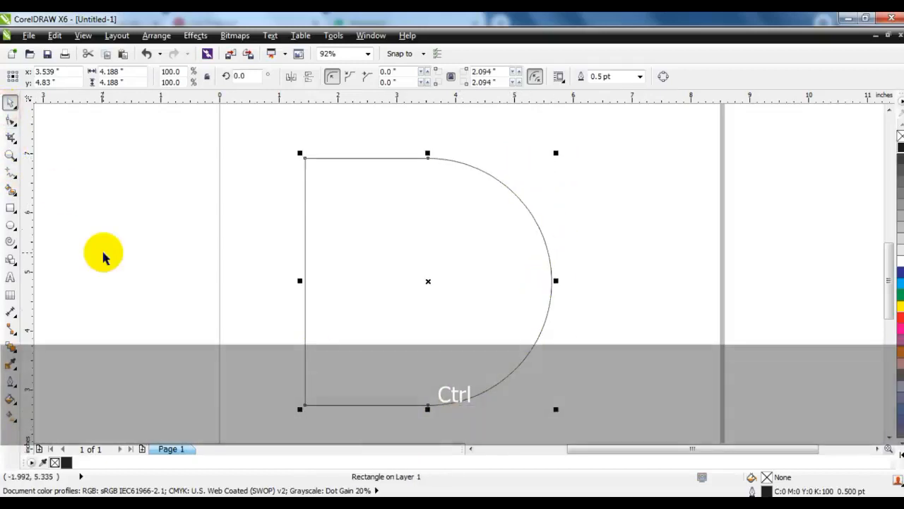
Step: Give the D shape a 3 pt outline and add a one-step inner contour with an offset of about 1.055 inches
left_click(640, 76)
left_click(611, 149)
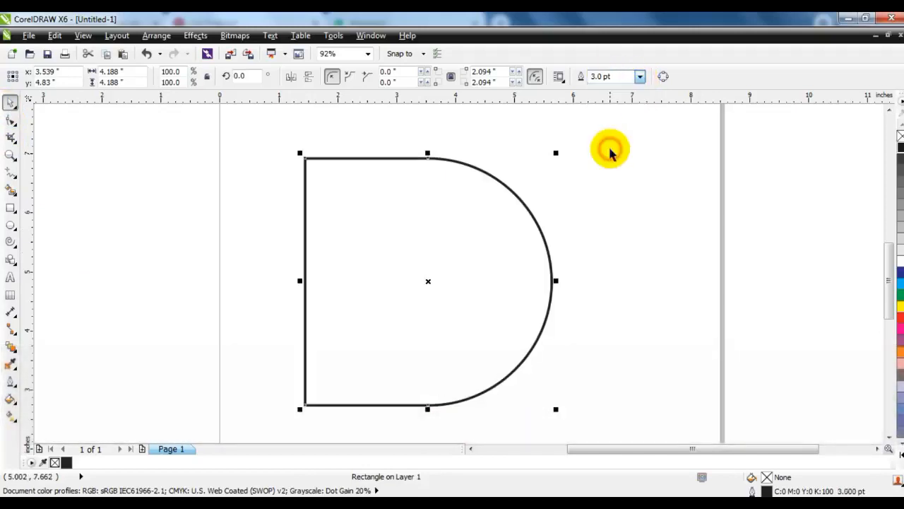
left_click(17, 354)
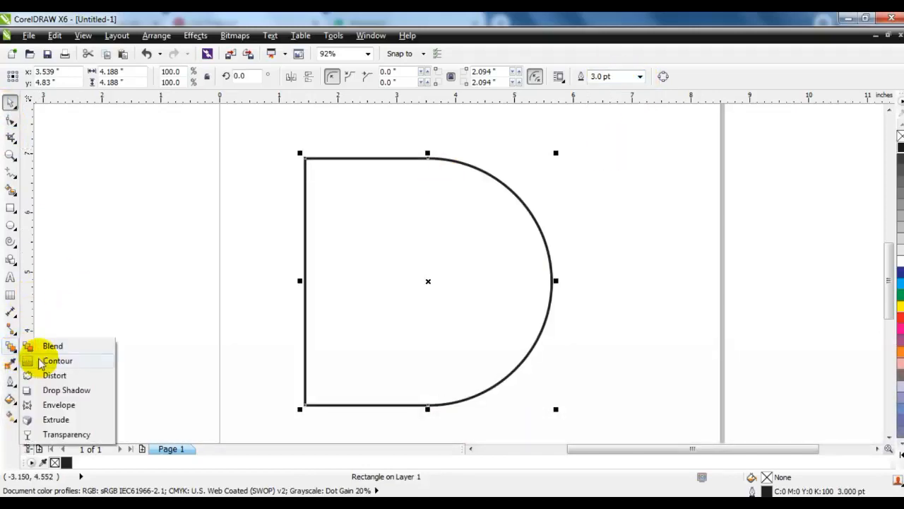
left_click(49, 359)
left_click_drag(404, 163, 428, 219)
Step: Break the contour group apart so the outer and inner D shapes are separate objects
left_click(10, 106)
left_click(156, 35)
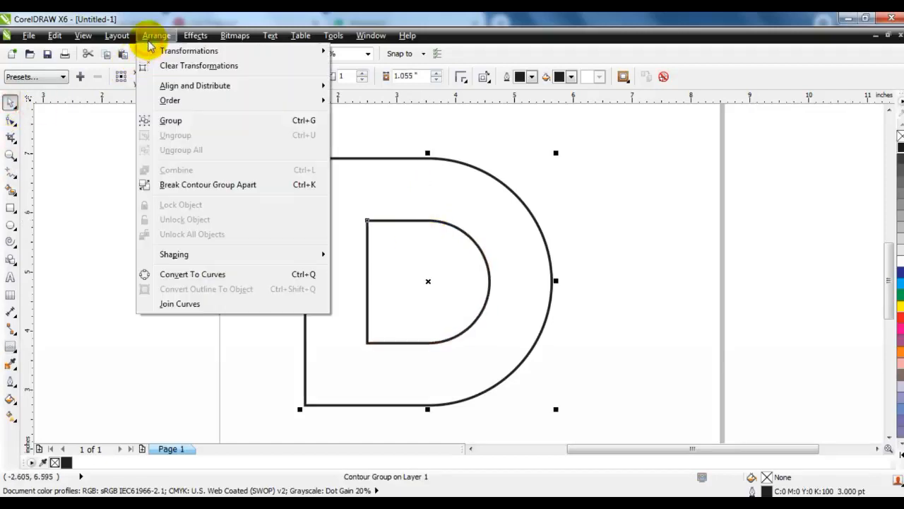
left_click(176, 180)
left_click(142, 217)
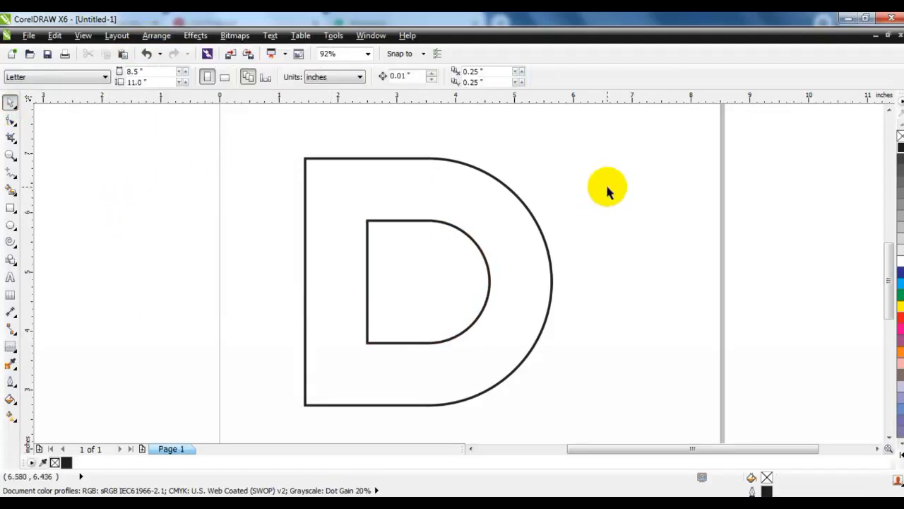
Step: Move the dragon head sketch onto the D and scale it down to about 19.5%
key("F3")
left_click(238, 273)
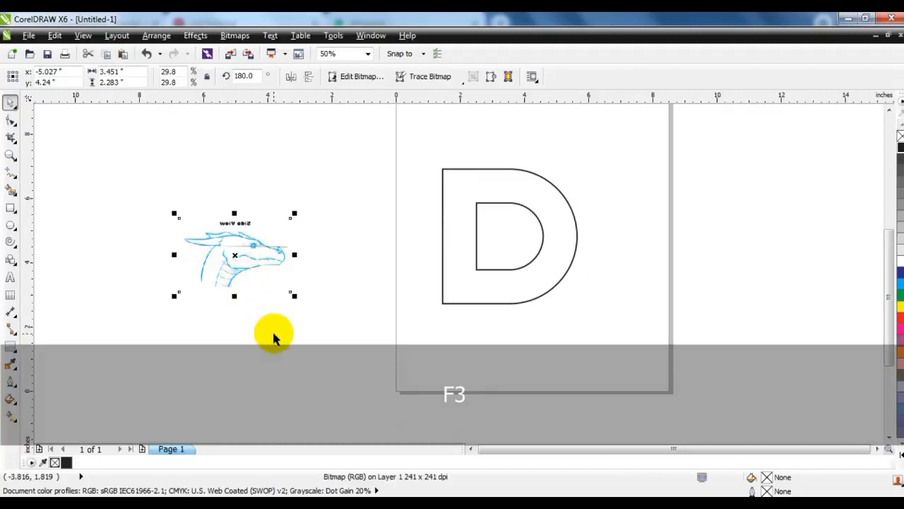
left_click_drag(233, 260, 467, 248)
left_click(10, 154)
left_click_drag(357, 162, 654, 309)
left_click(10, 101)
left_click_drag(246, 198, 333, 255)
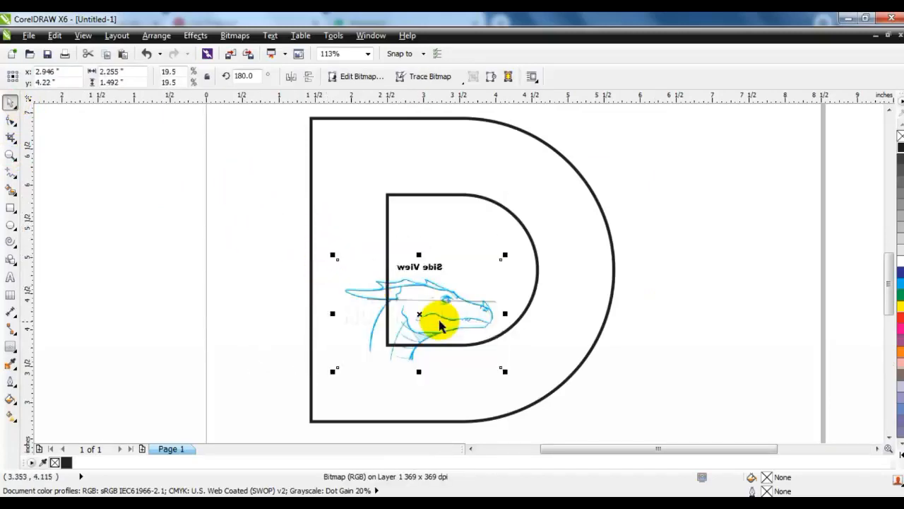
Step: Bring the dragon sketch in front of the D shapes and rotate it to about 157.1° over the inner D
left_click_drag(421, 313, 421, 268)
key("shift+Page_Up")
left_click(420, 268)
left_click_drag(506, 209, 511, 252)
left_click_drag(452, 280, 464, 274)
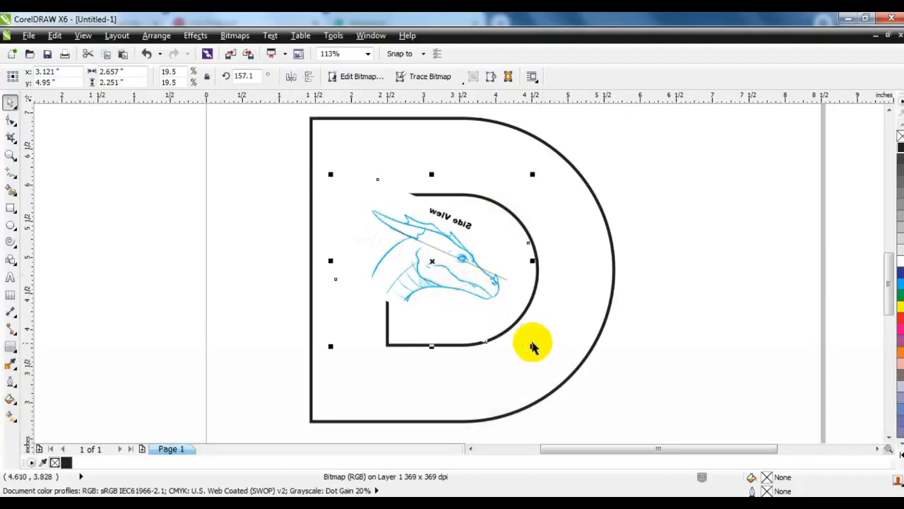
Step: Scale the dragon sketch to about 18.1% and rotate it to about 146.7°
left_click_drag(532, 346, 511, 340)
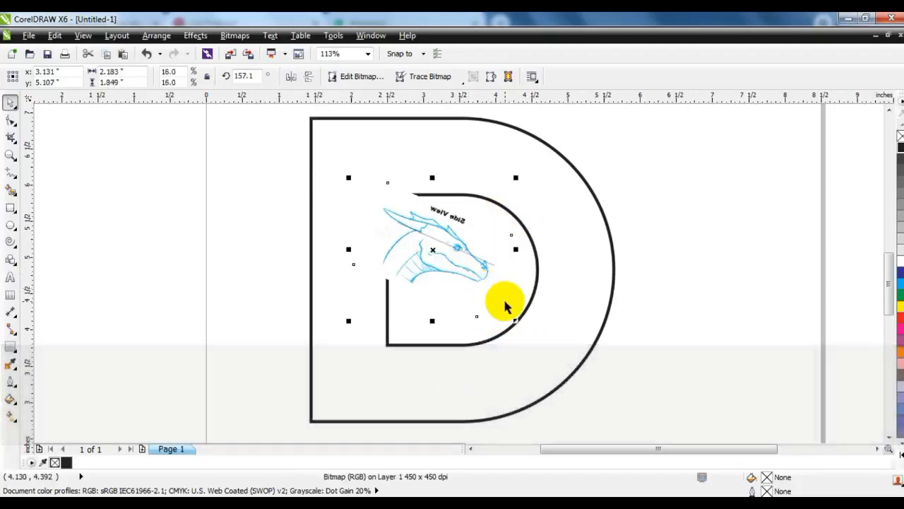
left_click(479, 282)
left_click_drag(514, 323, 529, 337)
left_click(474, 262)
left_click(458, 282)
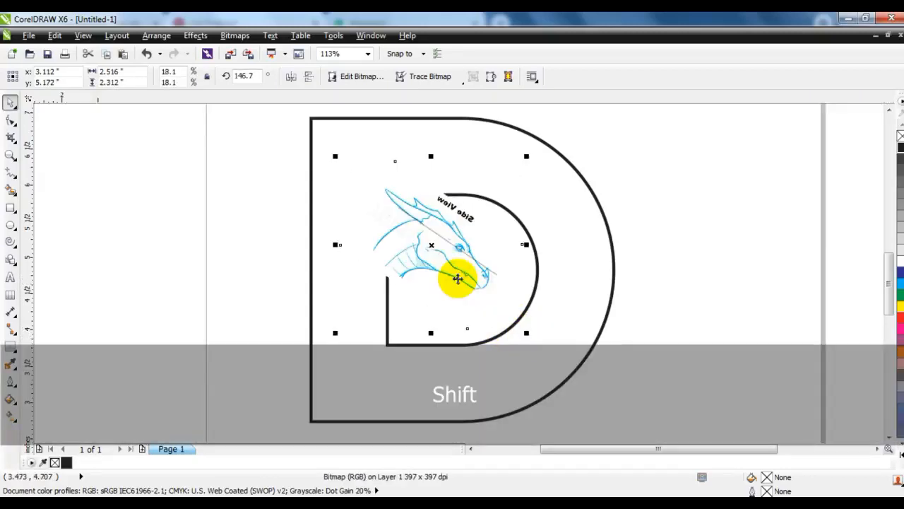
Step: Send the dragon sketch backward so the D outlines lie on top of it
key("ctrl+Page_Down")
left_click(188, 257)
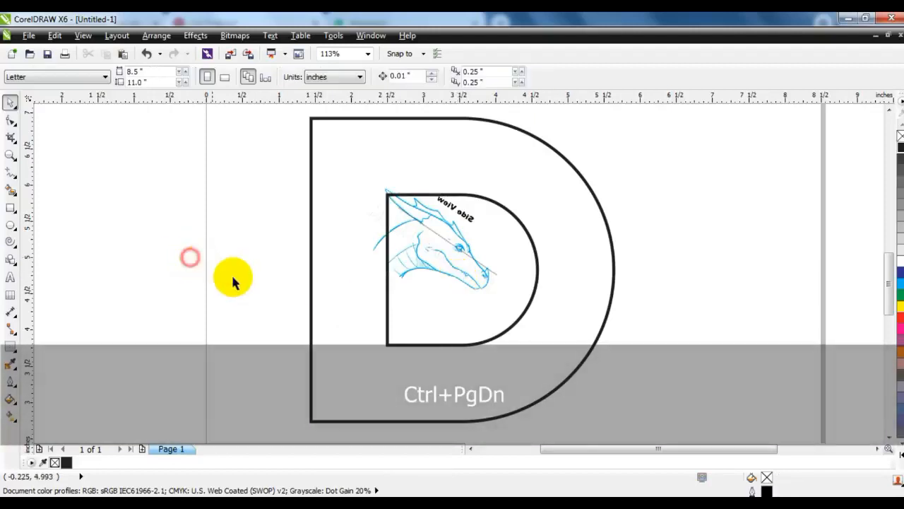
left_click_drag(216, 161, 482, 320)
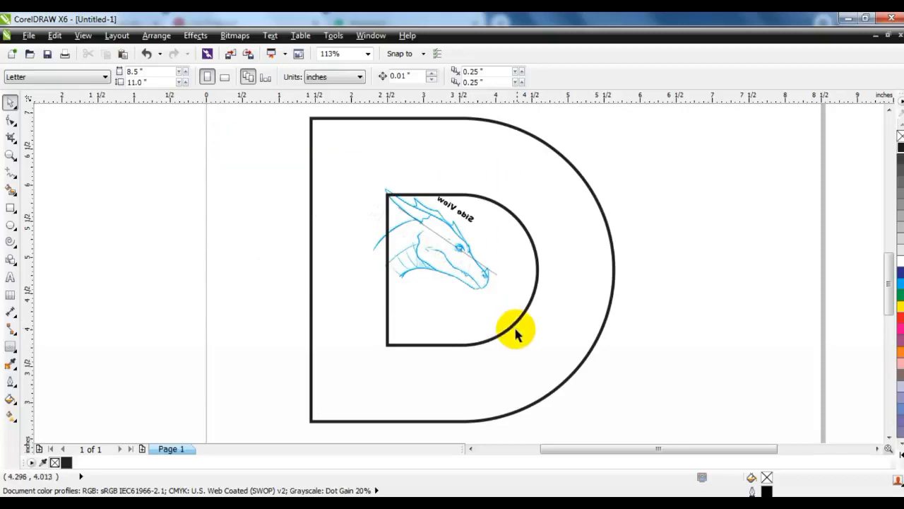
left_click_drag(286, 141, 518, 333)
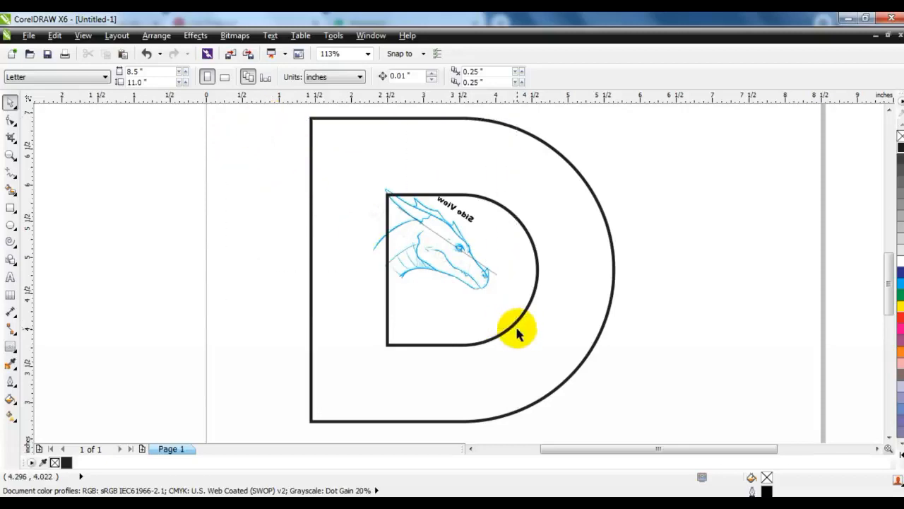
left_click(477, 283)
left_click(555, 139, "shift")
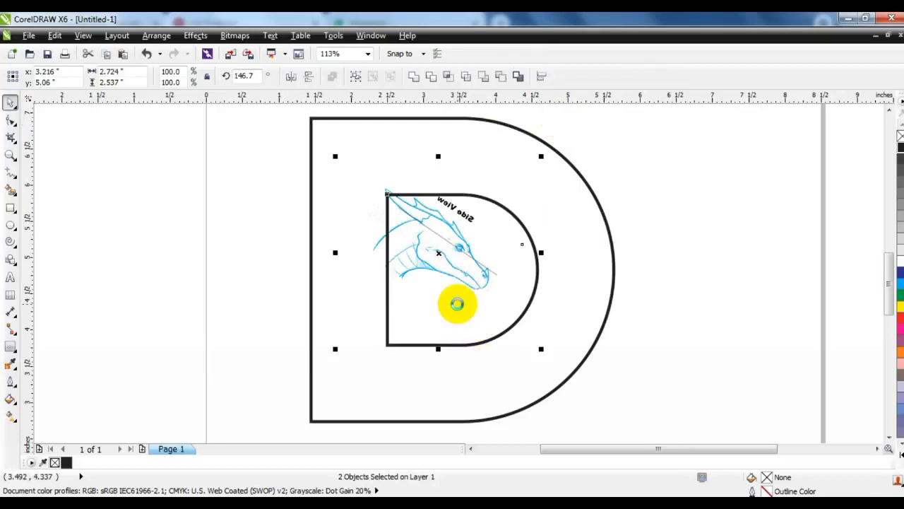
key("Right")
key("ctrl+z")
left_click(469, 337, "shift")
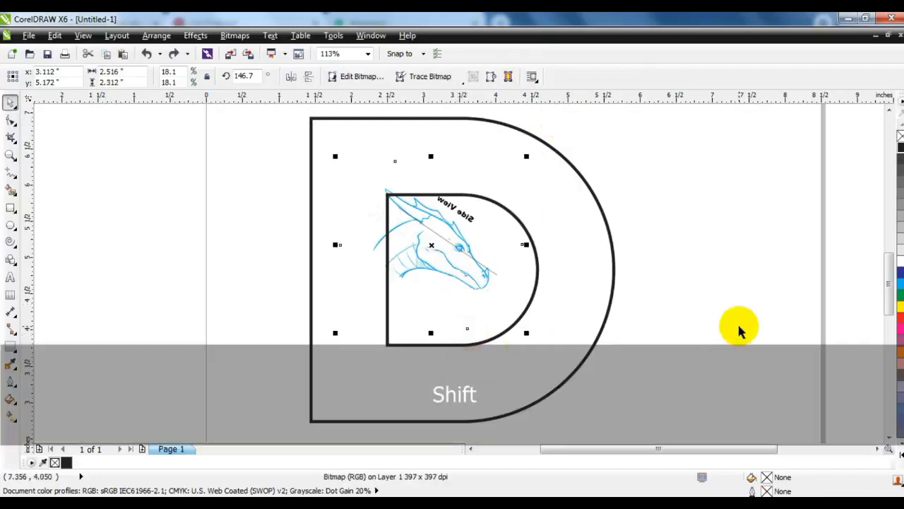
Step: Shrink the dragon sketch slightly and move it so the whole head fits inside the inner D
left_click_drag(335, 157, 348, 167)
left_click_drag(428, 247, 461, 264)
left_click_drag(535, 337, 536, 339)
left_click_drag(451, 257, 454, 259)
left_click(712, 324)
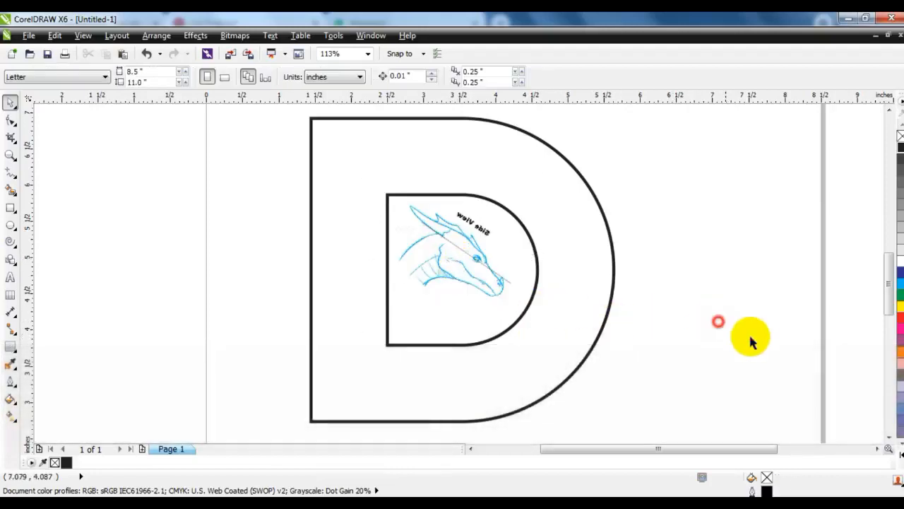
Step: Trace straight Freehand segments over the sketch from the rear crest point through the crest spike to the brow
left_click(11, 154)
left_click_drag(267, 193, 676, 414)
left_click_drag(183, 187, 725, 393)
left_click(10, 174)
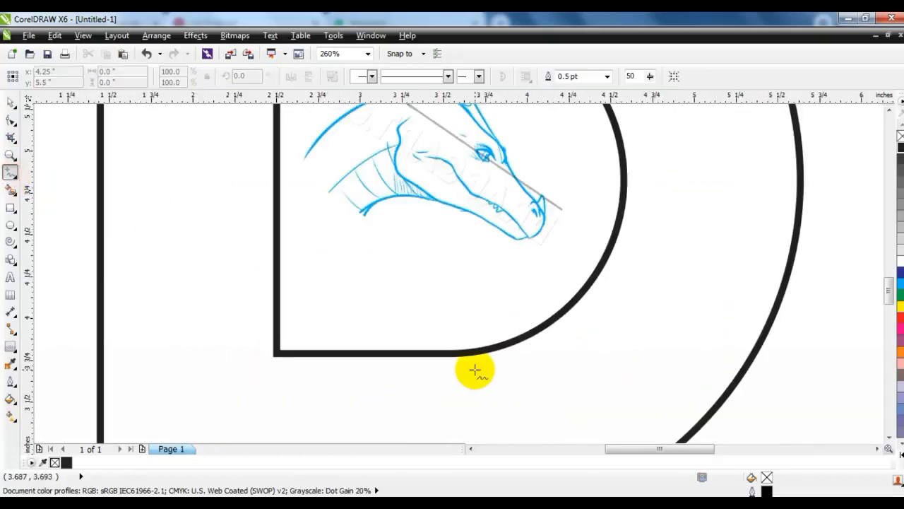
left_click(889, 111)
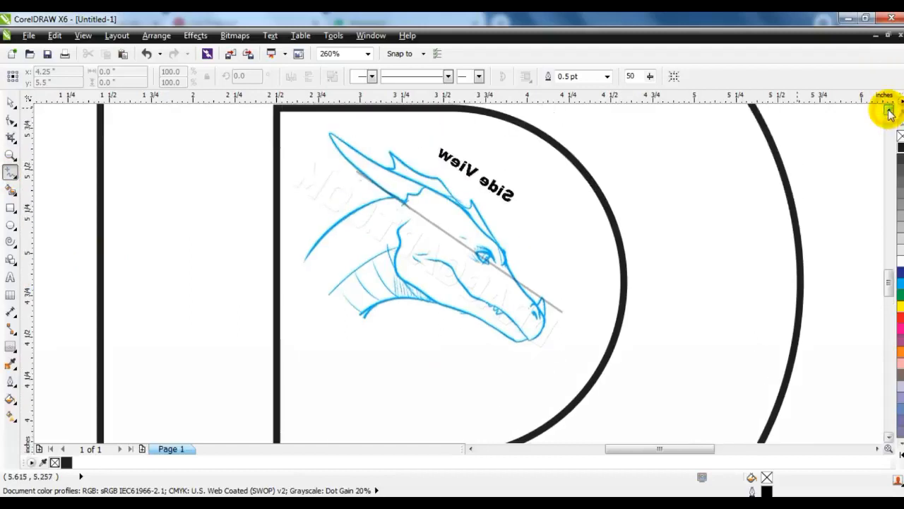
left_click(10, 155)
left_click_drag(363, 169, 599, 351)
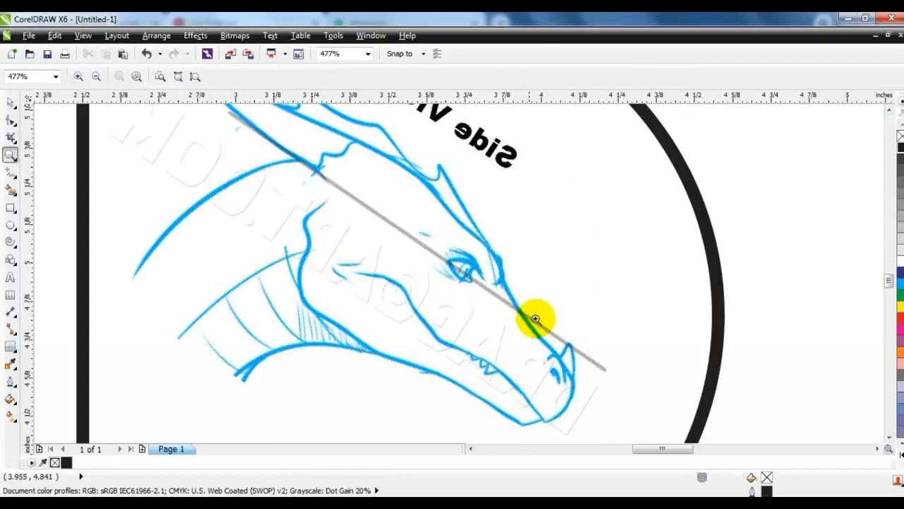
left_click(9, 174)
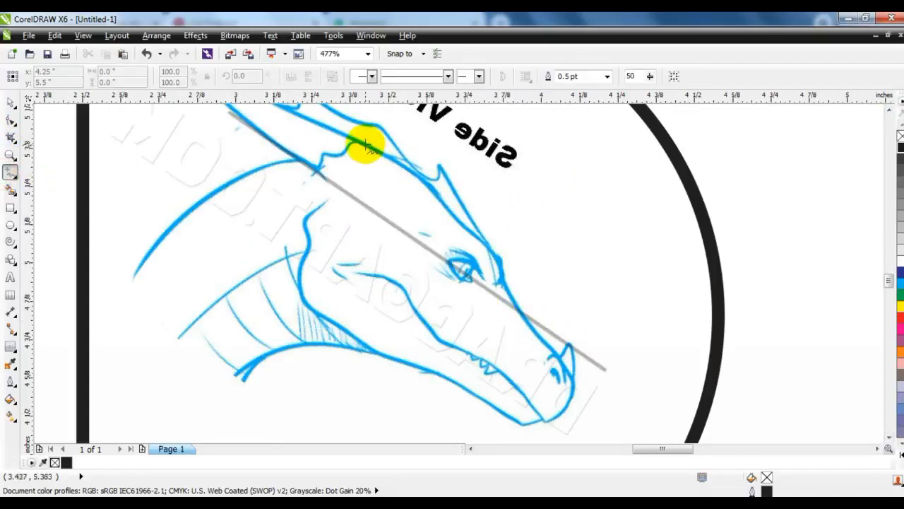
mouse_move(382, 126)
left_mouse_down()
mouse_move(427, 176)
mouse_move(439, 167)
left_mouse_up()
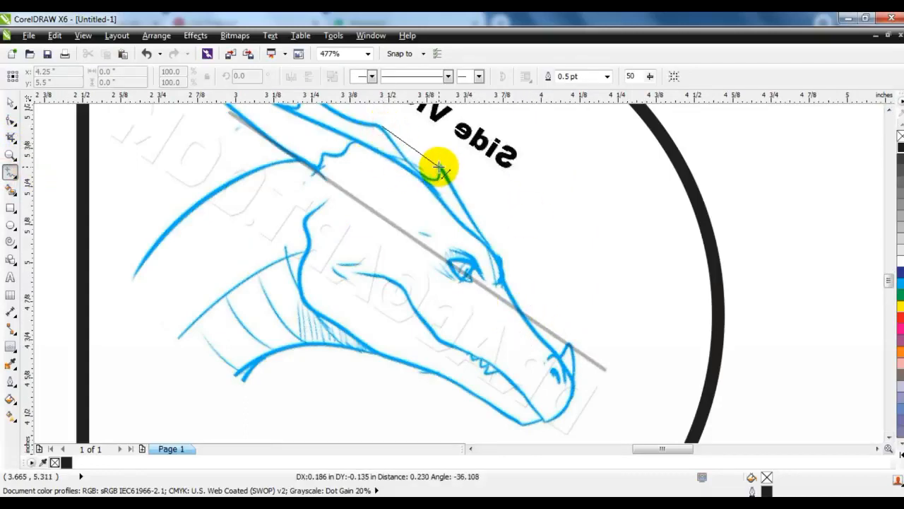
double_click(439, 167)
double_click(501, 259)
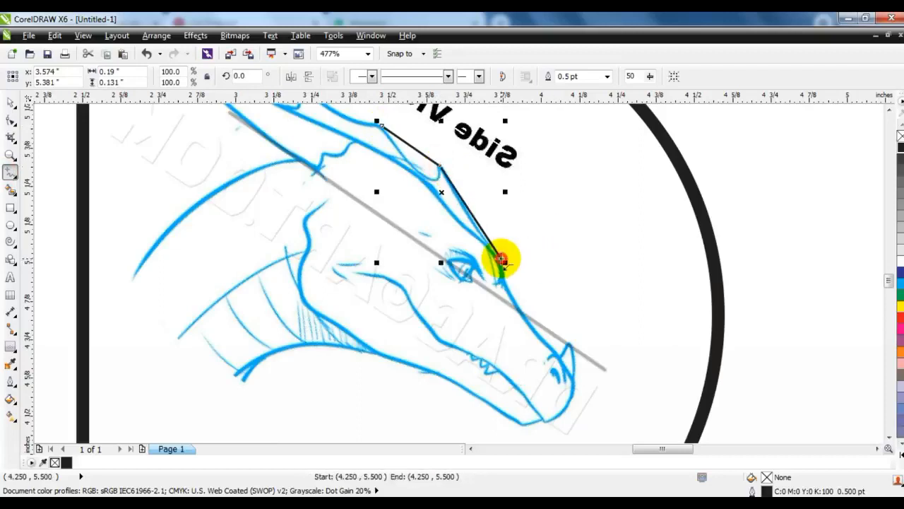
Step: Continue the straight-segment outline from the brow over the nose horn, mouth tip and chin to the base of the throat
left_click(563, 358)
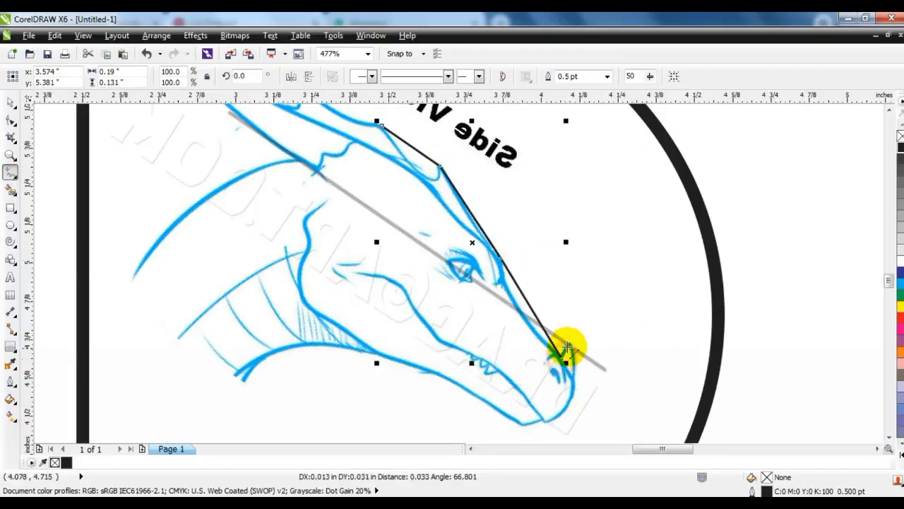
left_click(571, 342)
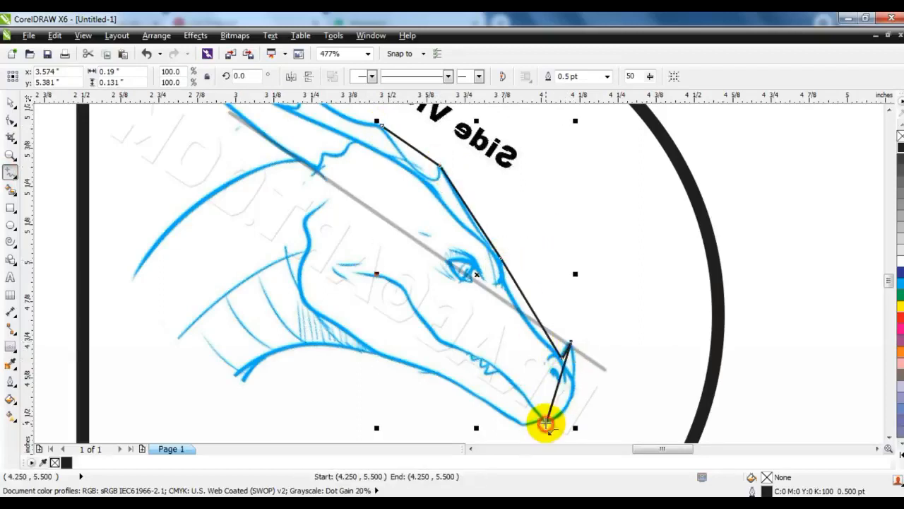
left_click(544, 419)
left_click(521, 424)
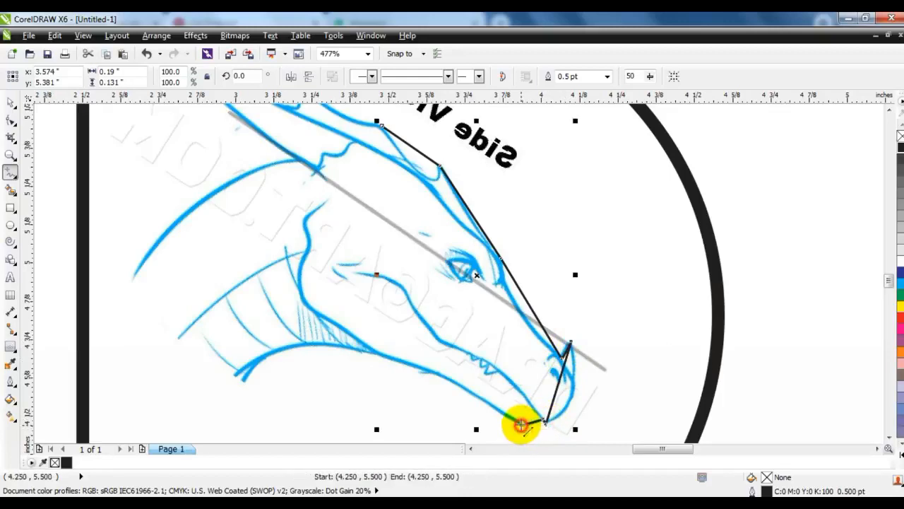
left_click(238, 372)
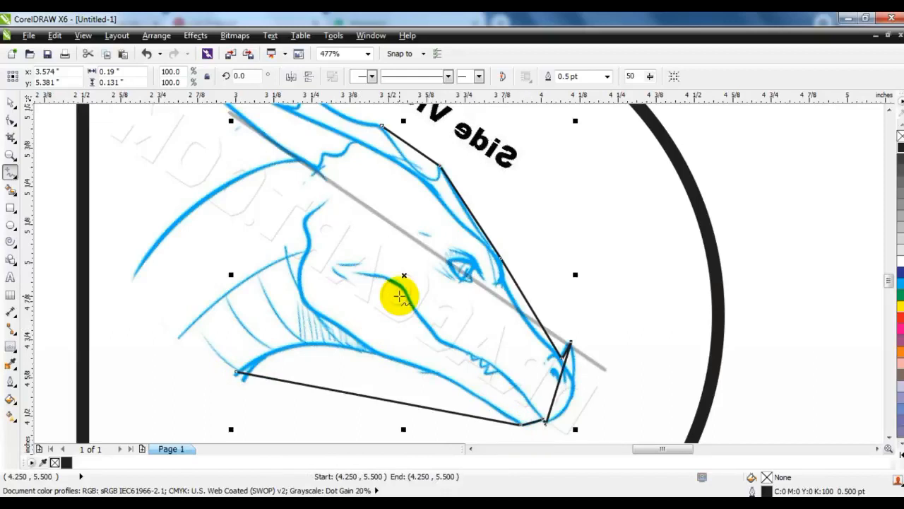
Step: Convert the traced segments to curves and bend the jaw, snout tip, nose bridge and brow segments to follow the sketch
left_click(10, 120)
left_click_drag(176, 124, 611, 434)
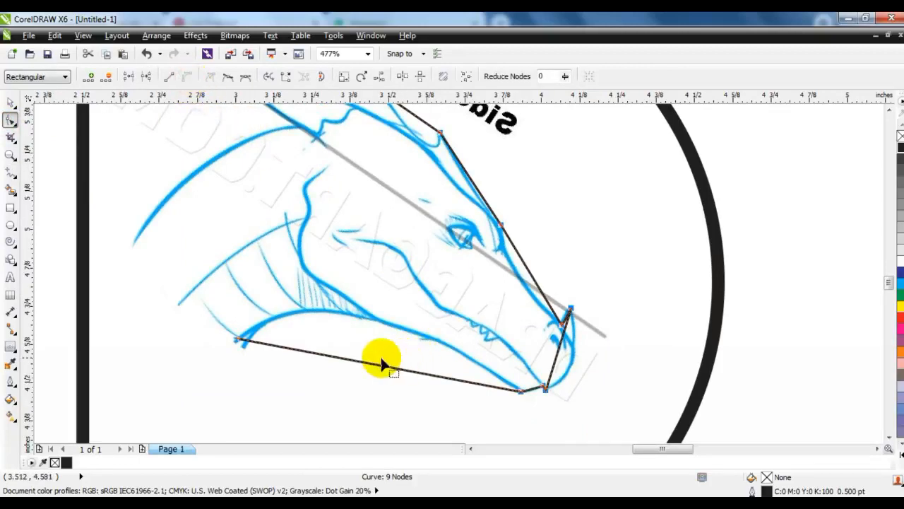
left_click_drag(373, 366, 361, 319)
left_click_drag(557, 359, 574, 366)
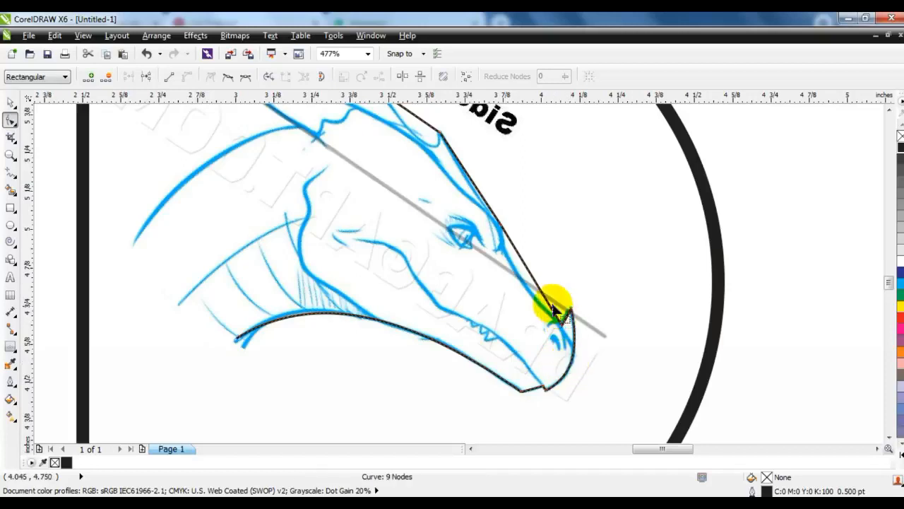
left_click_drag(530, 277, 518, 280)
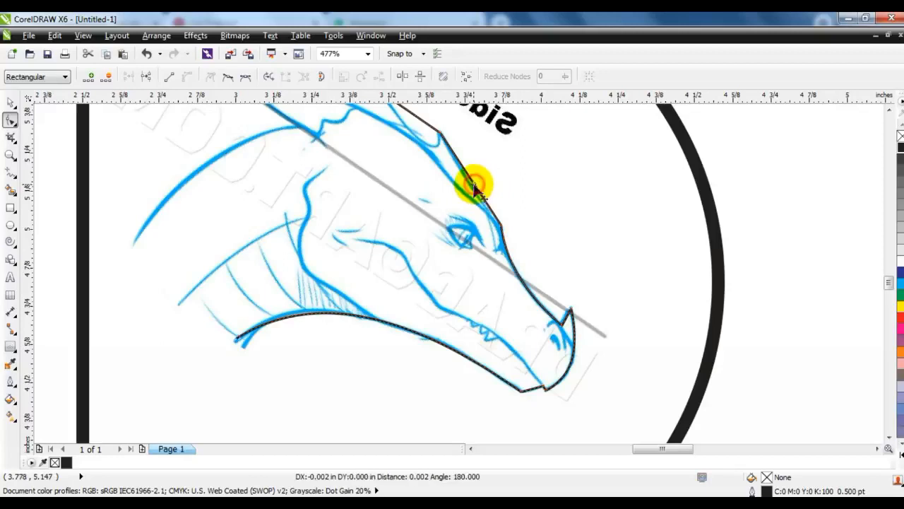
left_click_drag(475, 186, 475, 186)
Step: Bend the segment between the rear crest point and the crest spike to match the sketched curve
left_click(888, 110)
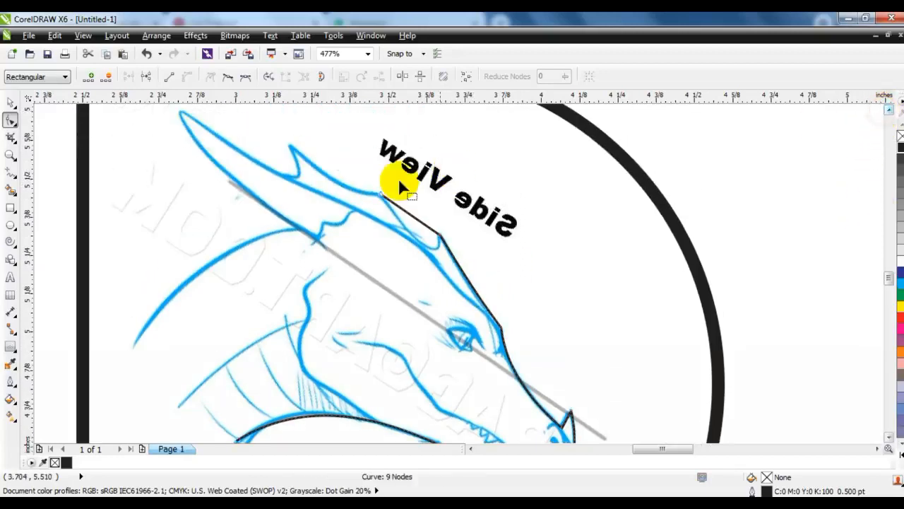
left_click(377, 199)
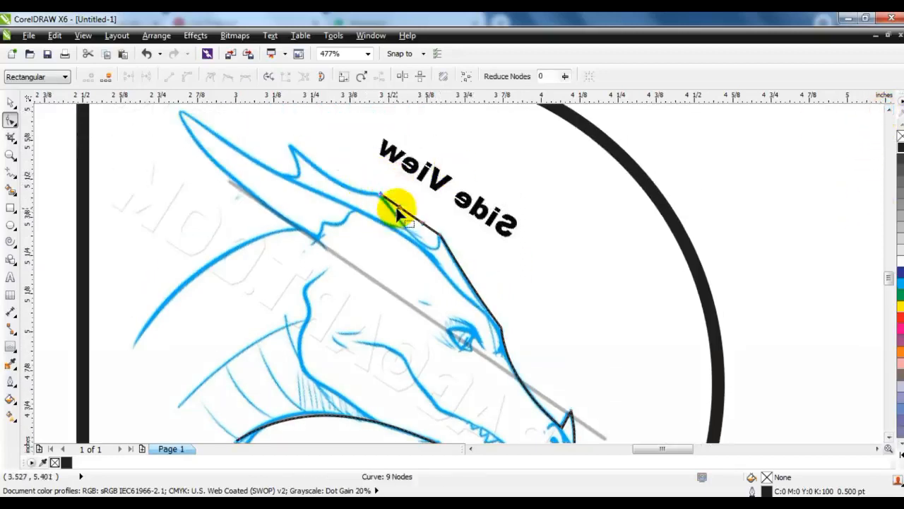
left_click_drag(394, 207, 414, 267)
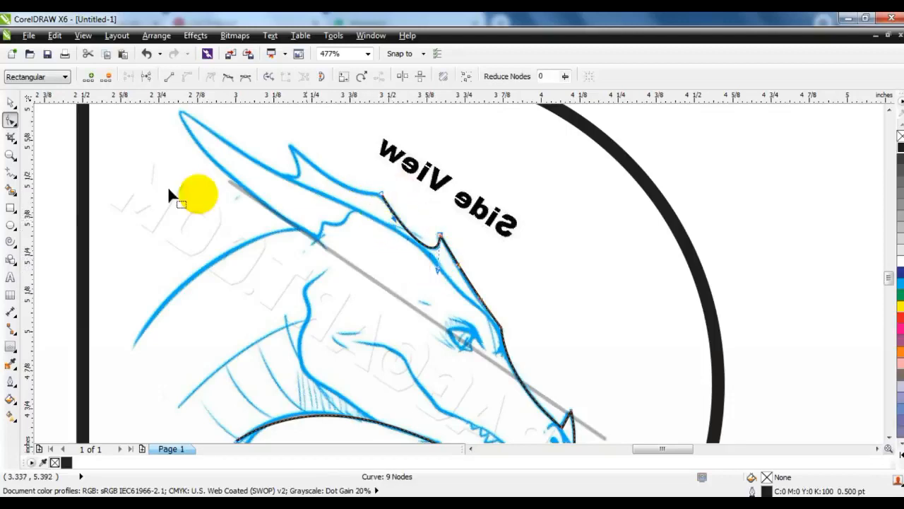
Step: Extend the dragon outline with straight Freehand segments from the rear crest point over the next spike and notch to the horn tip and horn base
left_click(10, 175)
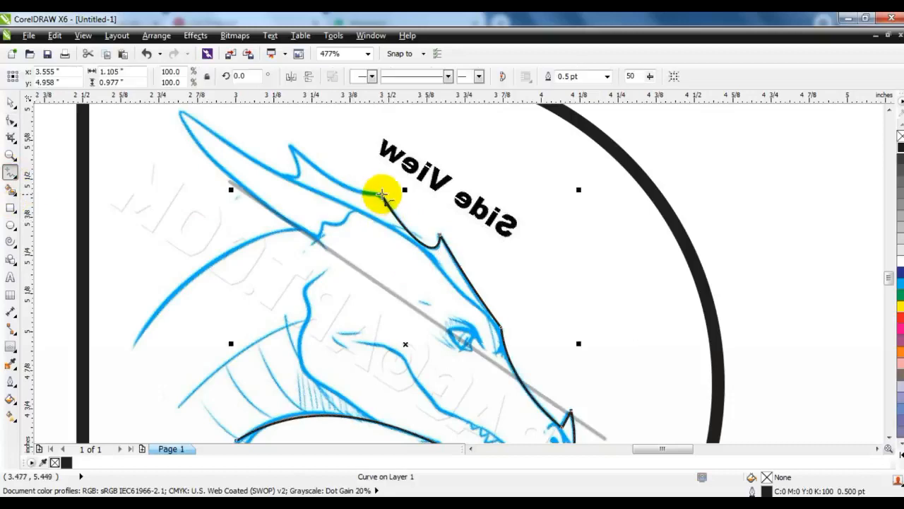
left_click(289, 146)
left_click(284, 173)
left_click(179, 112)
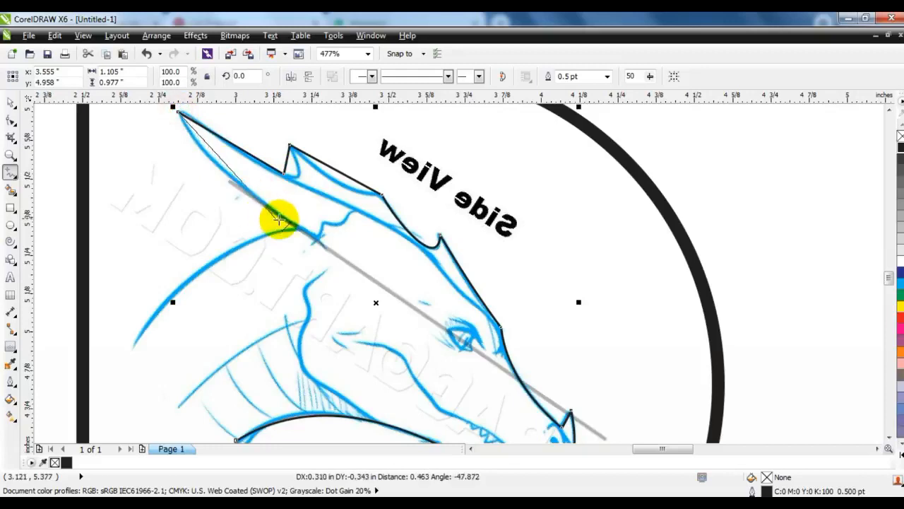
left_click(296, 228)
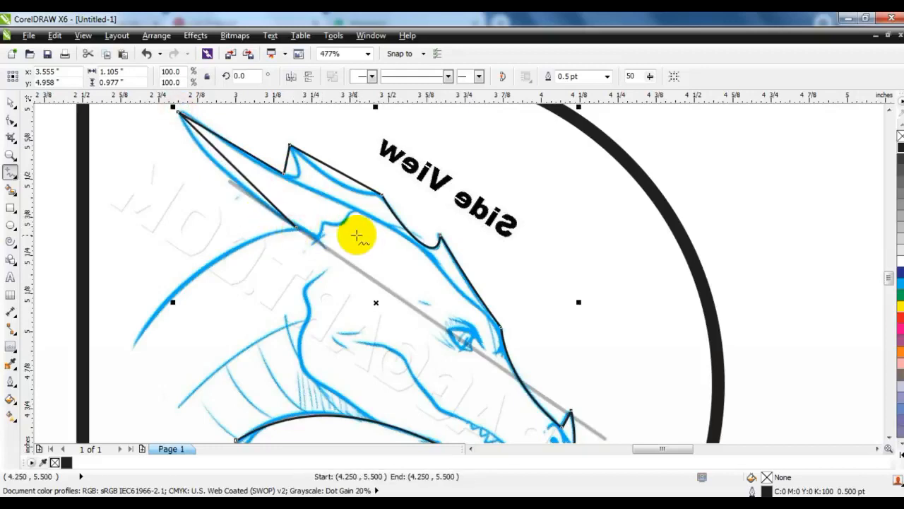
Step: Convert the new crest and horn segments to curves and bend them to follow the sketch
left_click(11, 119)
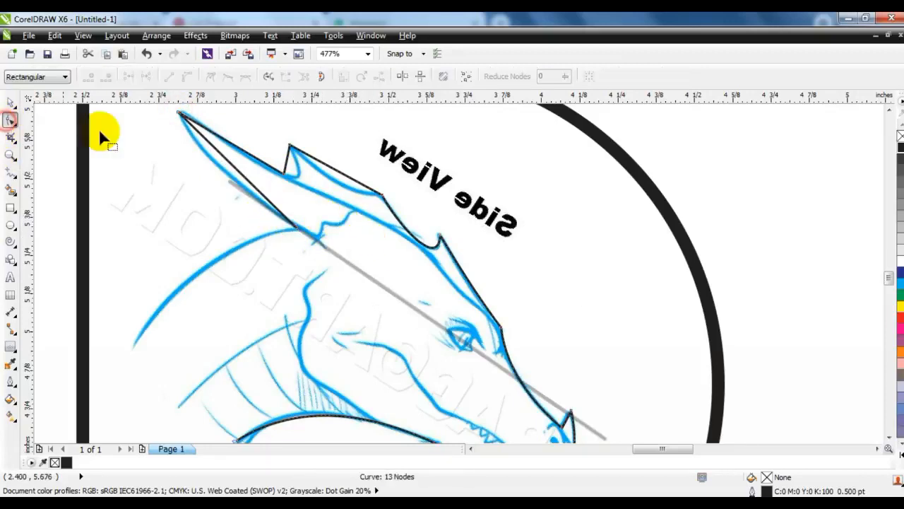
key("ctrl+z")
left_click_drag(165, 108, 557, 315)
left_click(186, 75)
left_click_drag(226, 157, 212, 161)
left_click_drag(287, 164, 331, 181)
key("F2")
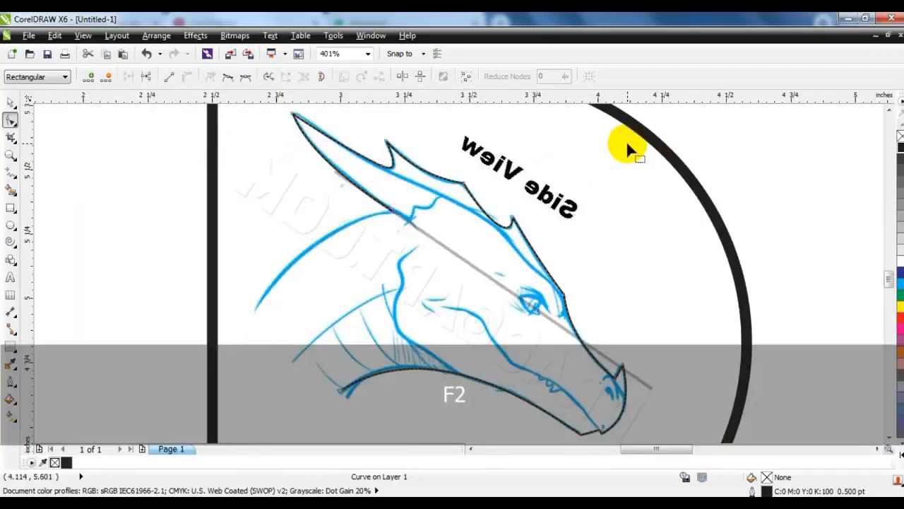
Step: Send the outer D shape and the inner D shape to the back of the layer
key("F3")
left_click(11, 103)
left_click(365, 327)
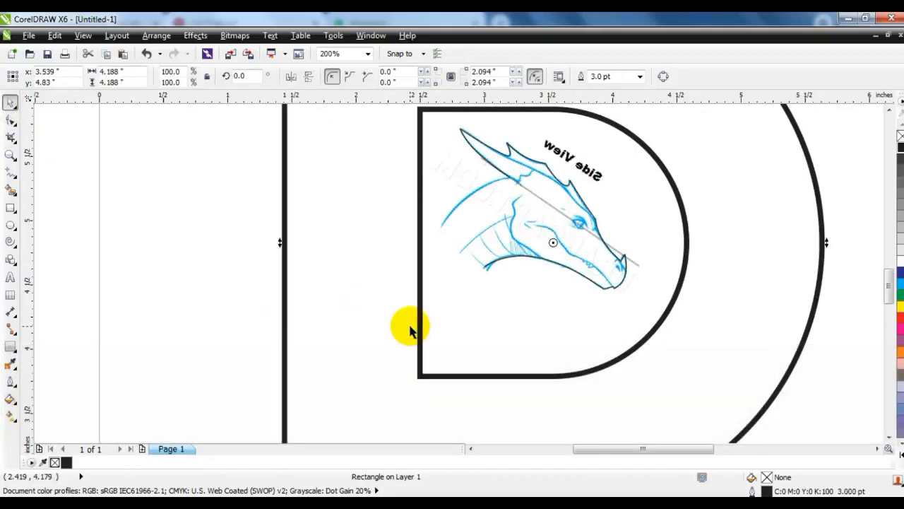
key("shift+Page_Down")
key("Escape")
left_click(419, 338)
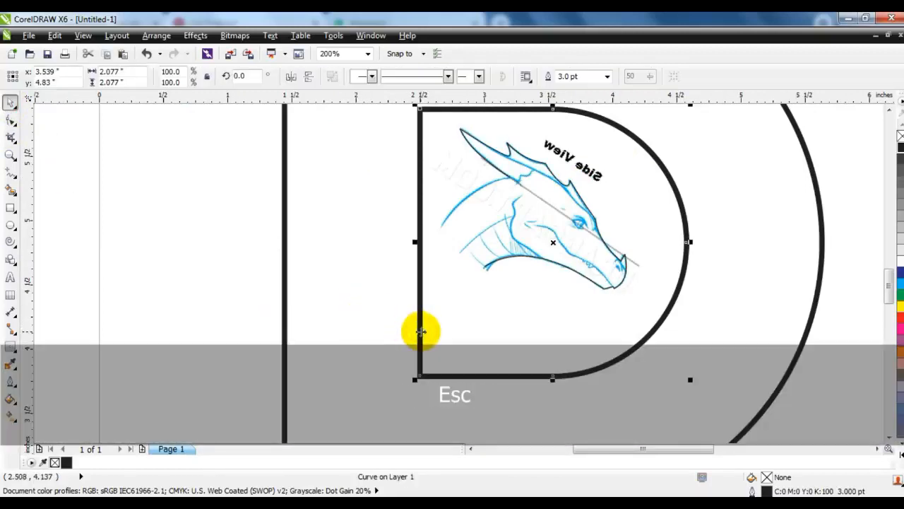
key("shift+Page_Down")
key("Escape")
Step: Move the dragon sketch bitmap out of the letter to the empty area left of the outer D
left_click(424, 236)
left_click_drag(424, 236, 35, 259)
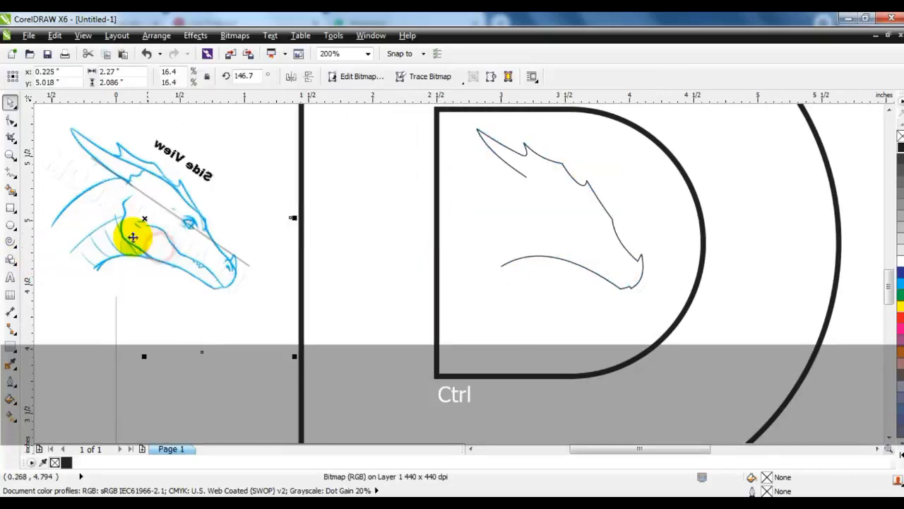
key("F3")
key("Escape")
left_click_drag(192, 201, 159, 198)
left_click(238, 221)
Step: Set the outline width of the traced dragon head curve to 3.0 pt
left_click(11, 154)
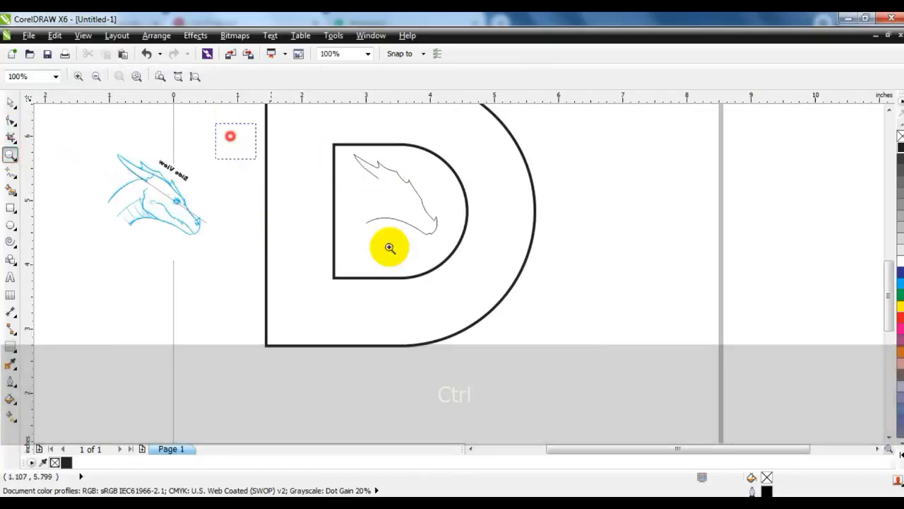
left_click_drag(230, 135, 623, 357)
left_click(12, 104)
left_click(438, 185)
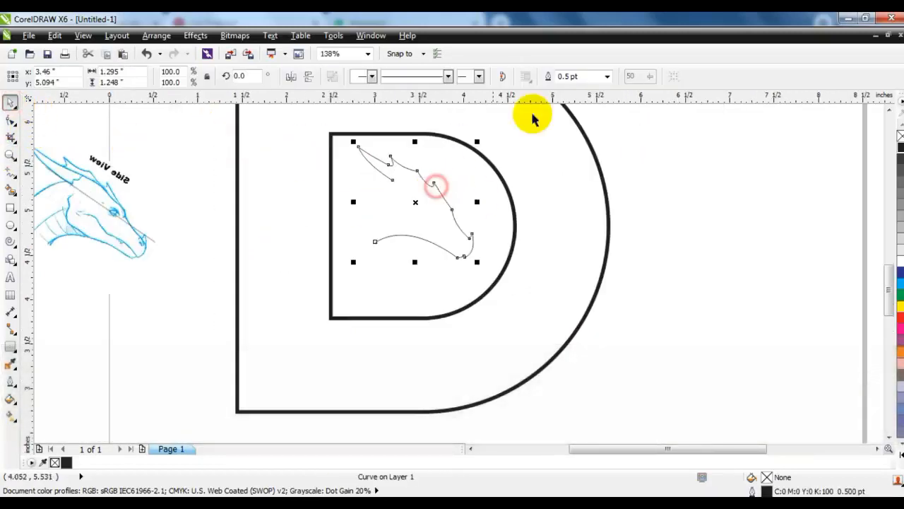
left_click(607, 75)
left_click(572, 150)
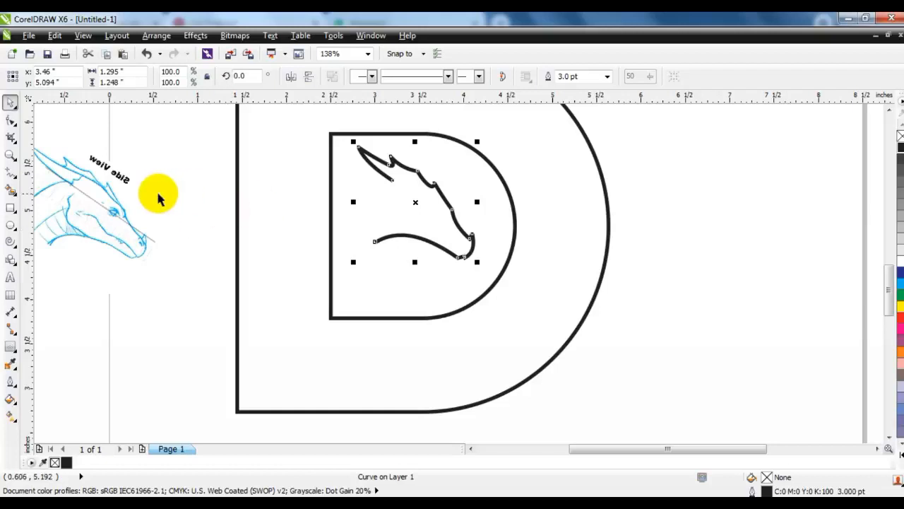
Step: Try a 2.0 pt outline width on the dragon head curve and undo that change
left_click(137, 219)
left_click(375, 241)
left_click(607, 76)
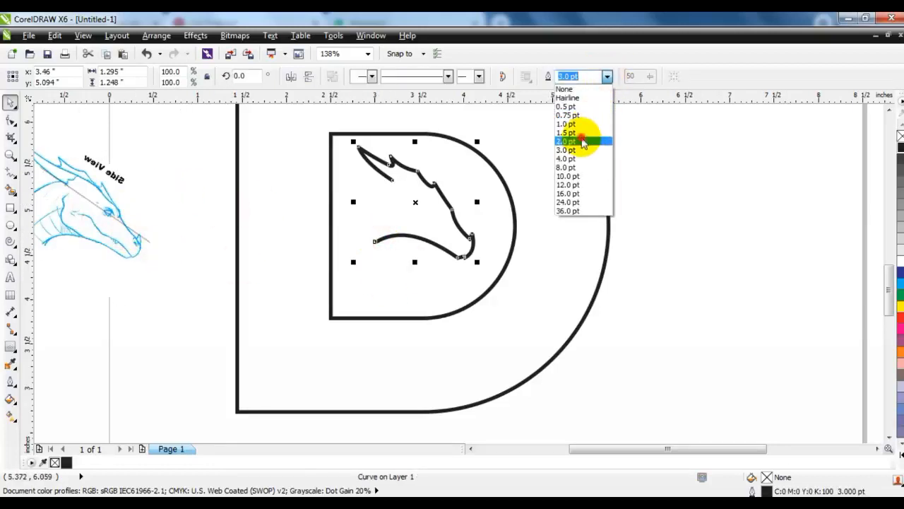
left_click(584, 141)
left_click(172, 238)
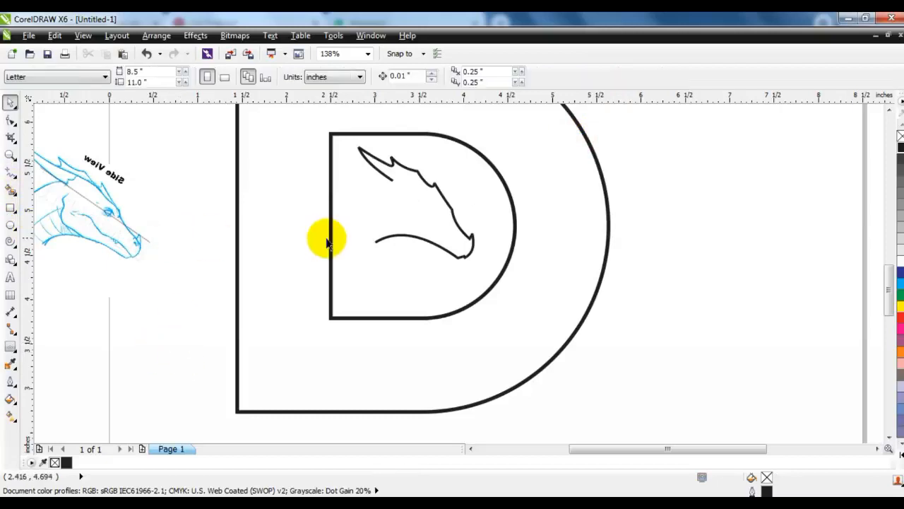
left_click(394, 237)
left_click(11, 173)
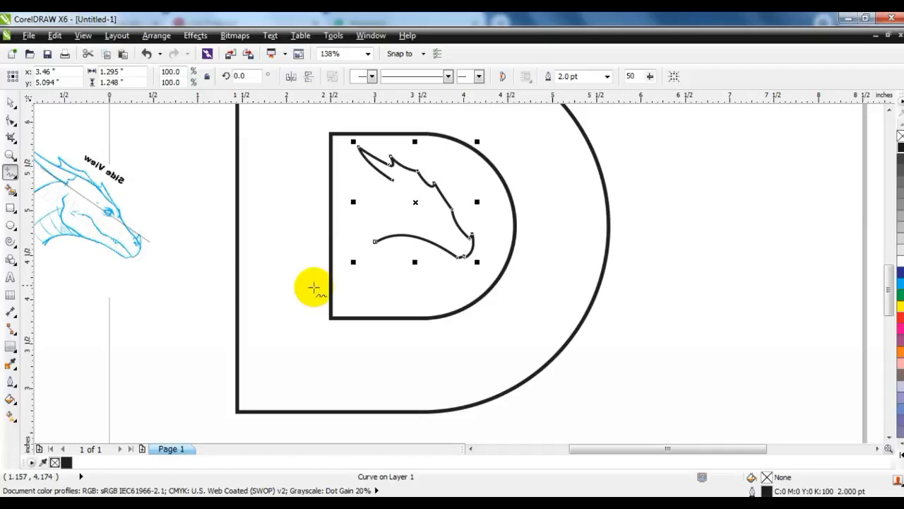
key("Escape")
key("ctrl+z")
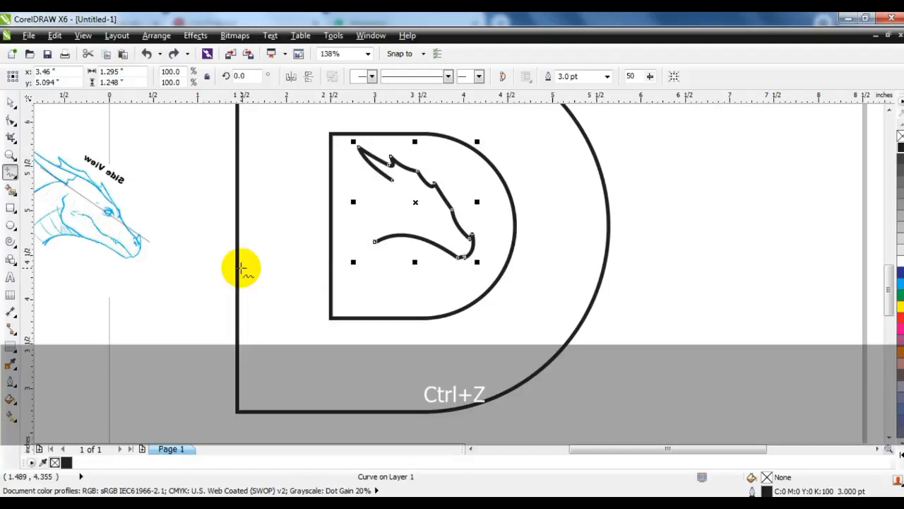
Step: Extend the dragon curve with a straight Freehand segment from the throat base to the inner D's lower-right arc and convert it to a curve
left_click(374, 242)
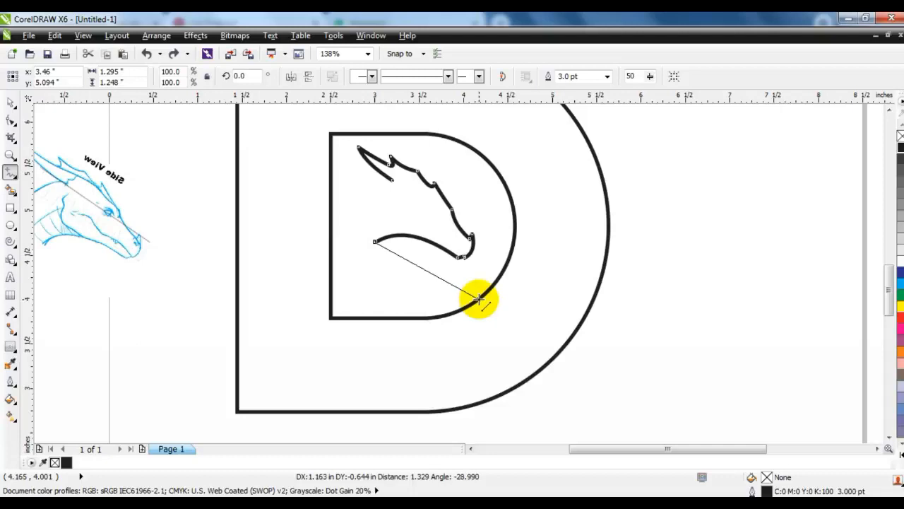
left_click(479, 300)
left_click(11, 120)
left_click_drag(311, 238, 535, 363)
left_click(187, 77)
Step: Bend the throat segment into a rounded loop that flows along the inner D's bottom edge into its arc
left_click_drag(362, 231, 365, 267)
left_click_drag(445, 283, 400, 347)
left_click_drag(347, 268, 340, 270)
left_click_drag(397, 345, 394, 345)
left_click_drag(341, 268, 339, 273)
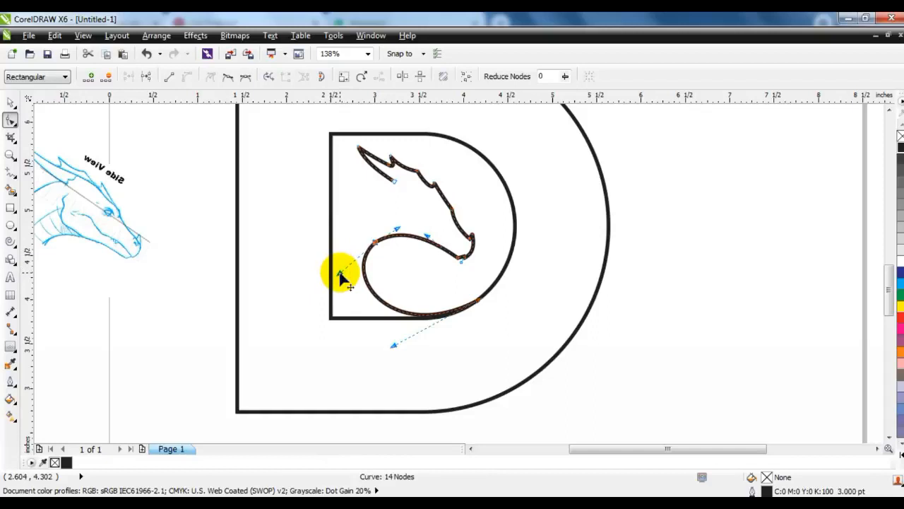
Step: Extend the dragon curve with straight Freehand segments from the horn base to the outer D's left edge and a short way beyond it
left_click(10, 156)
left_click_drag(161, 134, 630, 404)
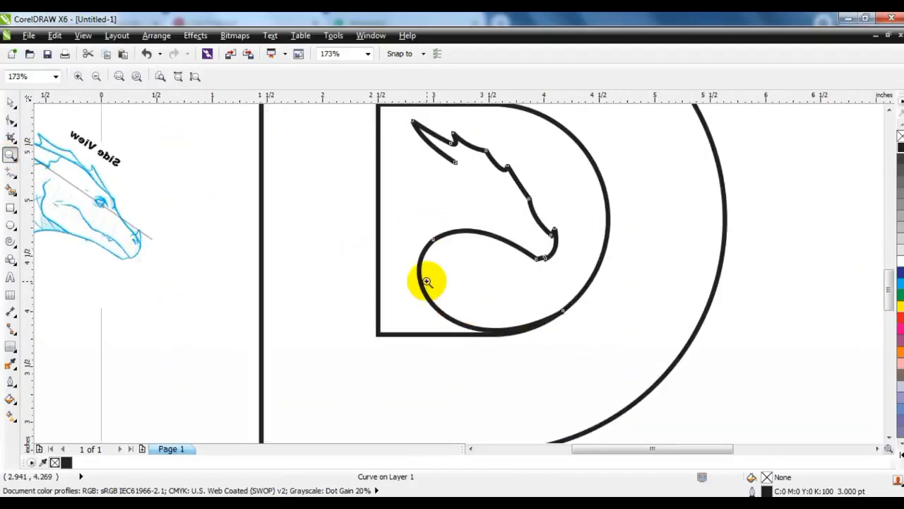
left_click(10, 173)
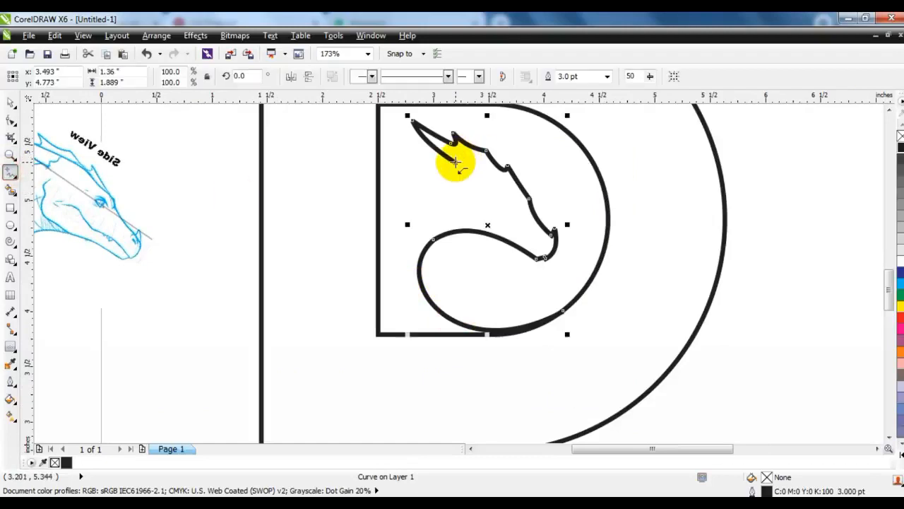
left_click(455, 163)
left_click(260, 240)
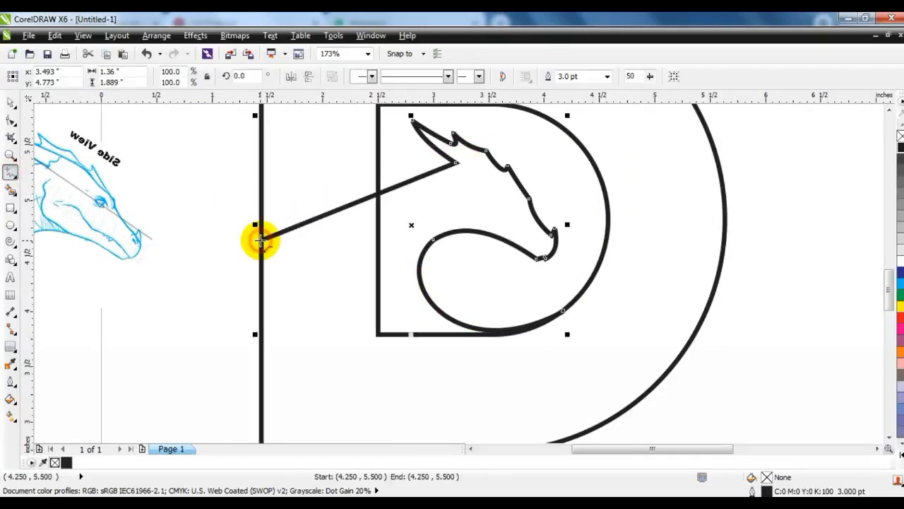
left_click(216, 263)
Step: Convert the neck segments to curves and bend the one from the horn base to the outer D's left edge into a high arch
left_click(10, 121)
left_click_drag(212, 155, 497, 301)
left_click(188, 77)
left_click_drag(255, 229, 285, 248)
left_click_drag(325, 221, 366, 170)
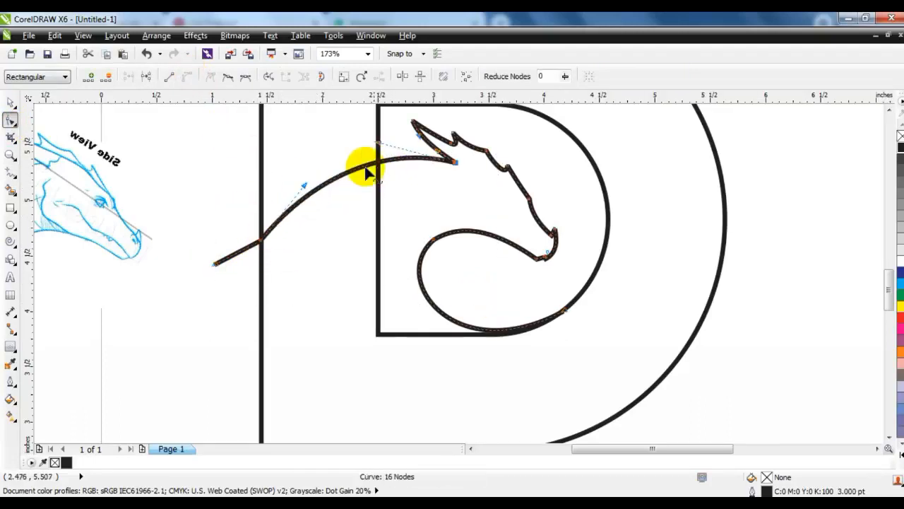
left_click_drag(304, 185, 276, 148)
left_click_drag(373, 137, 382, 113)
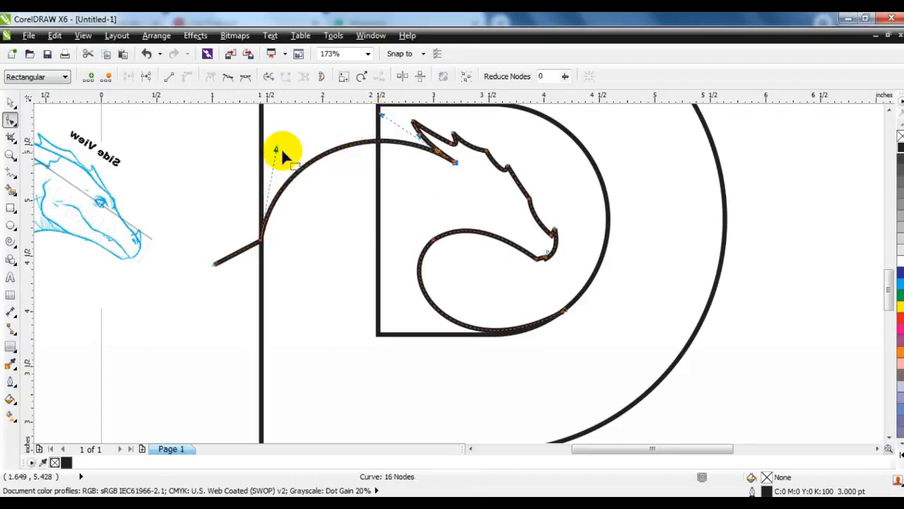
left_click_drag(276, 149, 275, 150)
left_click_drag(259, 241, 268, 162)
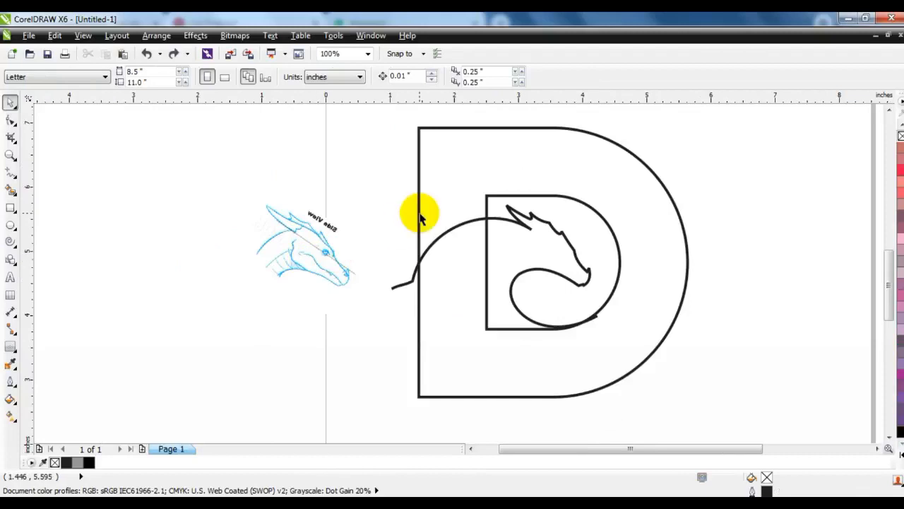
Step: Use Smart Fill to create grey shapes from the D's band and from the dragon head and neck area inside it
key("F3")
left_click(11, 155)
left_click_drag(381, 158, 606, 320)
left_click(11, 103)
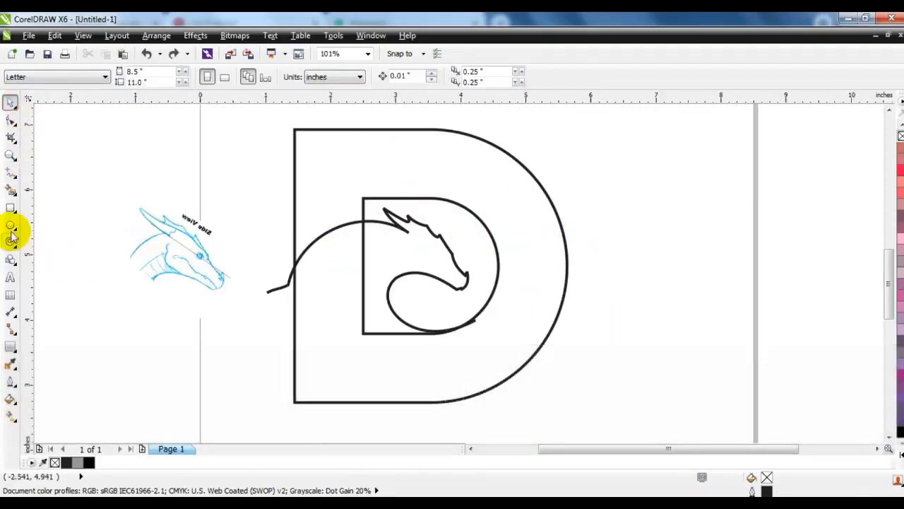
left_click(11, 189)
left_click(404, 172)
left_click(399, 233)
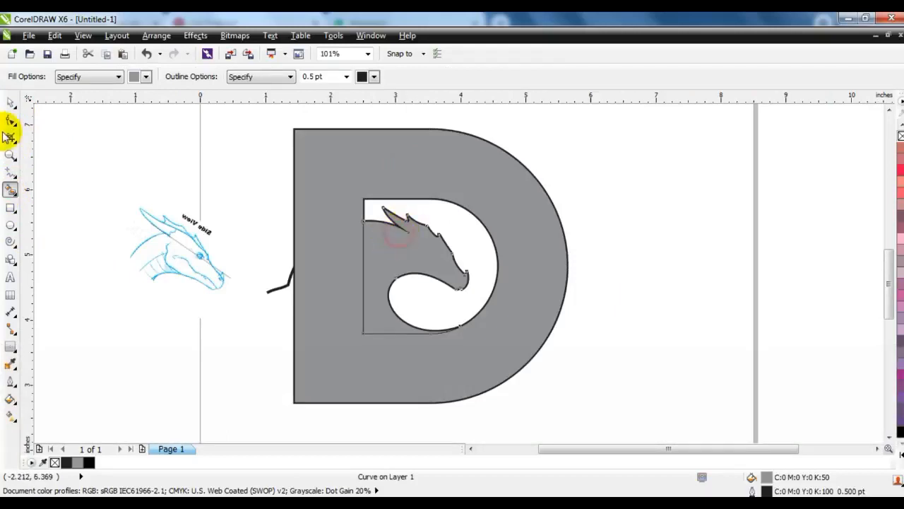
Step: Weld the two grey shapes into a single logo shape with a black fill and no outline
left_click(11, 102)
left_click(411, 156, "shift")
left_click(415, 78)
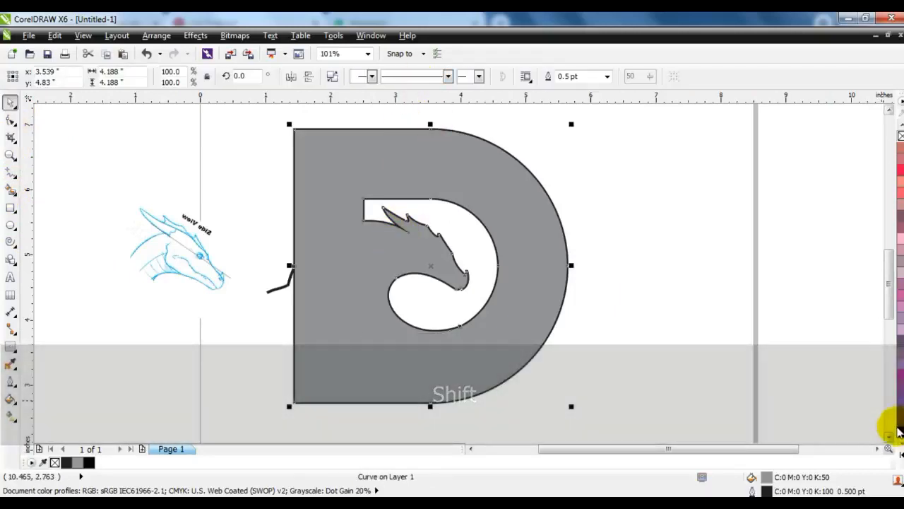
left_click(899, 428)
right_click(900, 137)
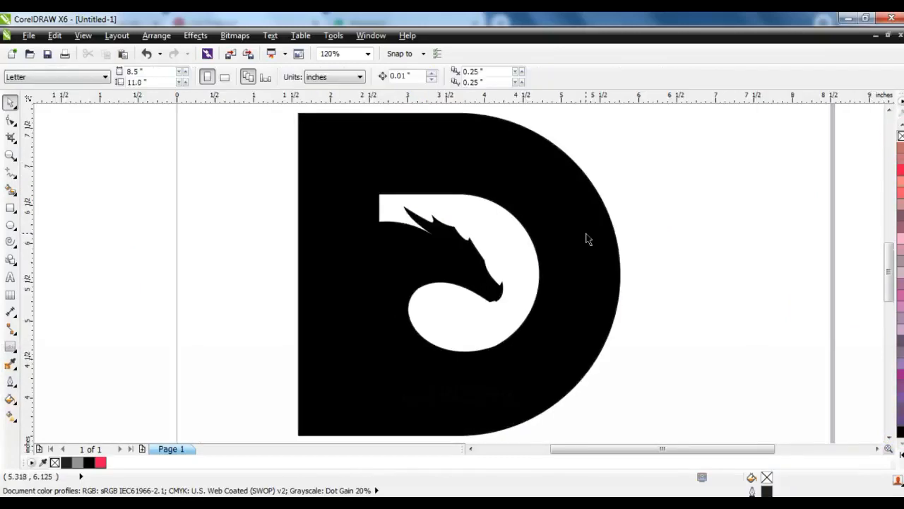
Step: Give the logo shape a black hairline outline and remove its fill
left_click(587, 235)
left_click(902, 454)
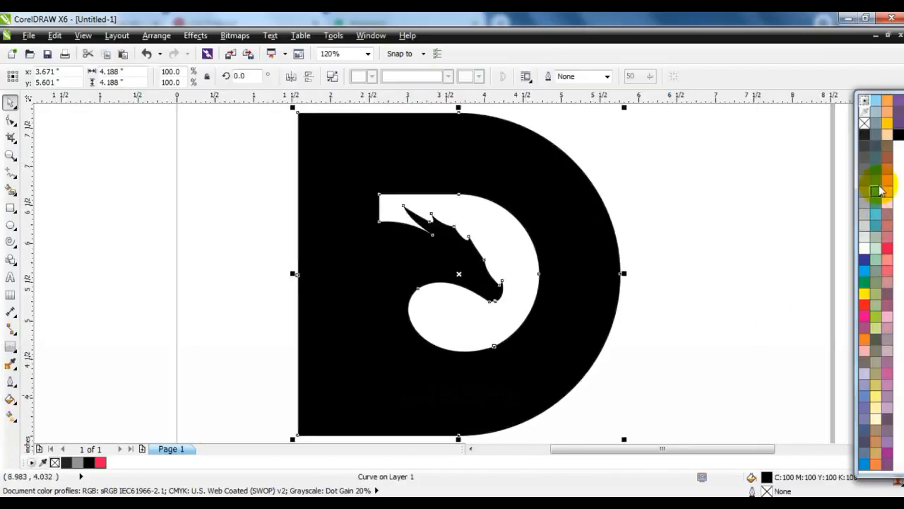
right_click(899, 137)
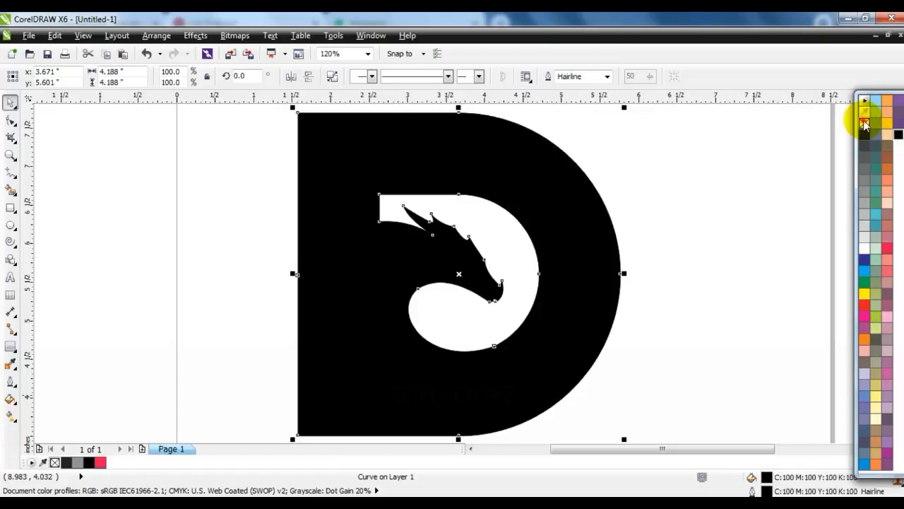
left_click(865, 123)
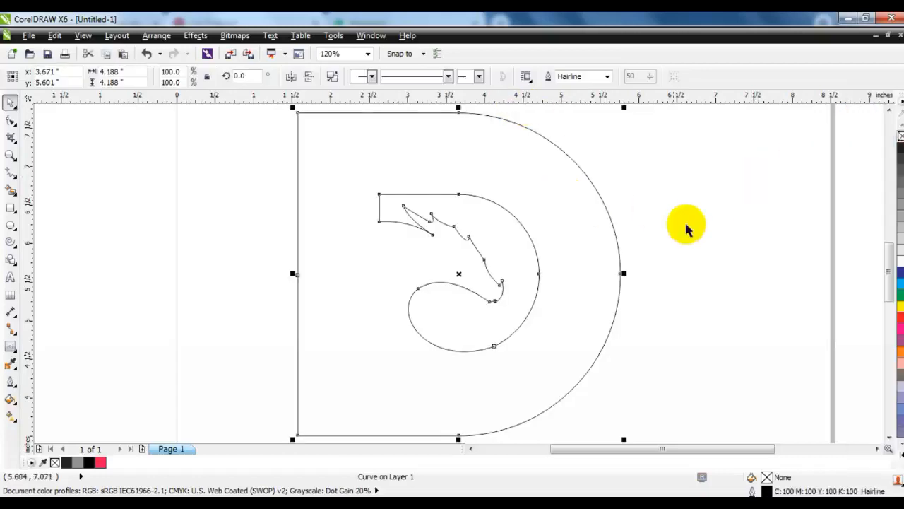
left_click(778, 270)
Step: Draw a Freehand line from inside the dragon's jaw to the D's bottom edge and a short way past it, and convert its segments to curves
left_click(11, 154)
left_click_drag(221, 185, 679, 446)
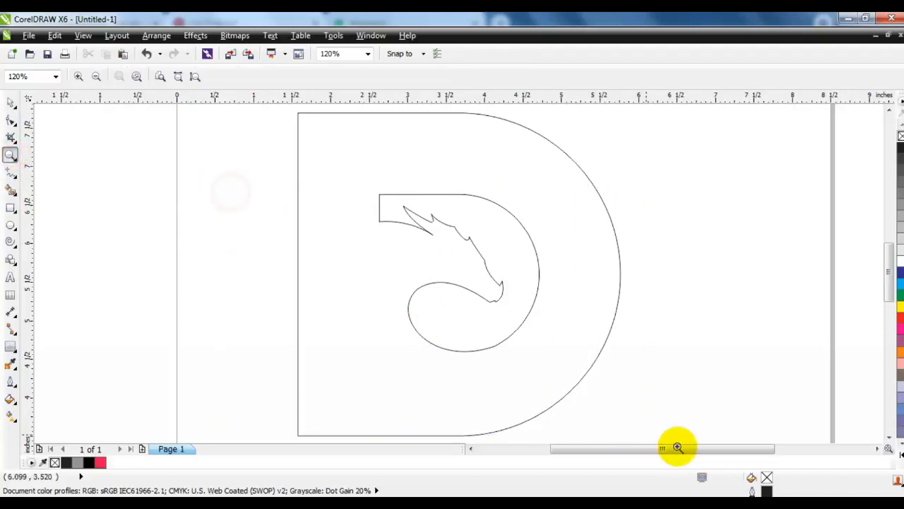
left_click_drag(214, 151, 728, 422)
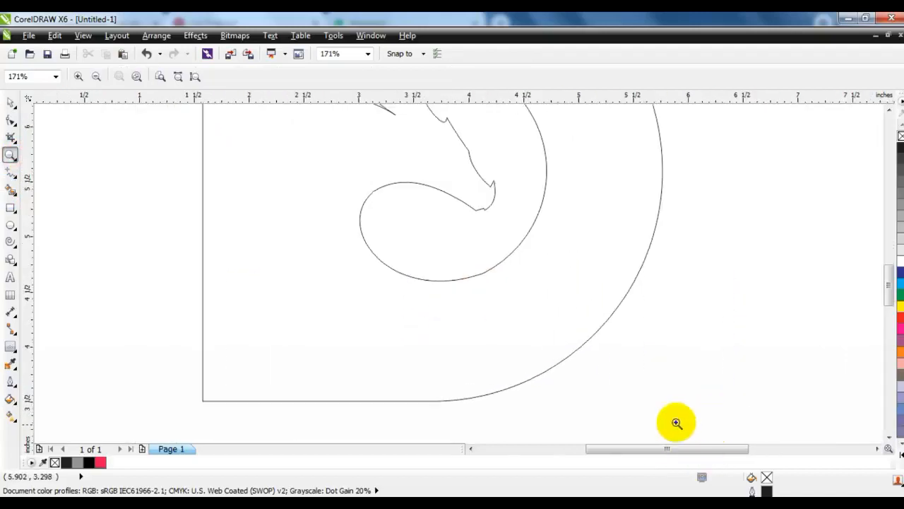
left_click(9, 175)
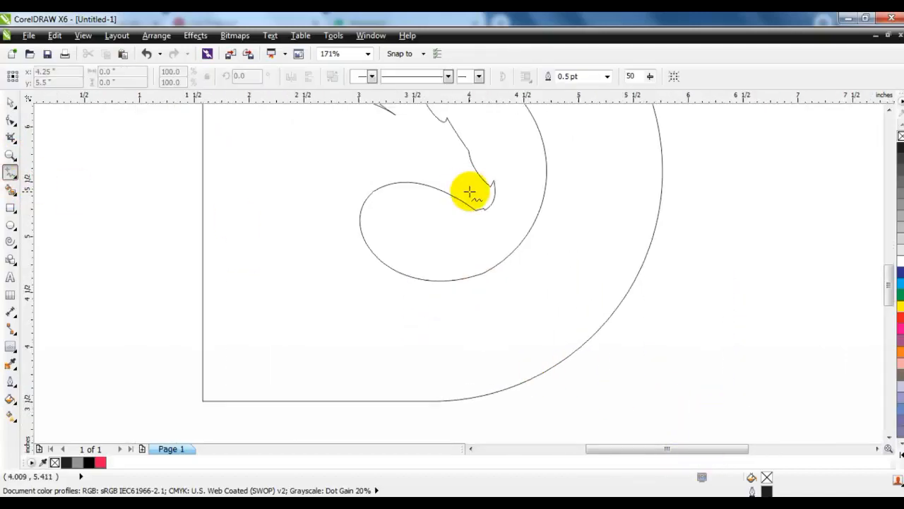
left_click(466, 187)
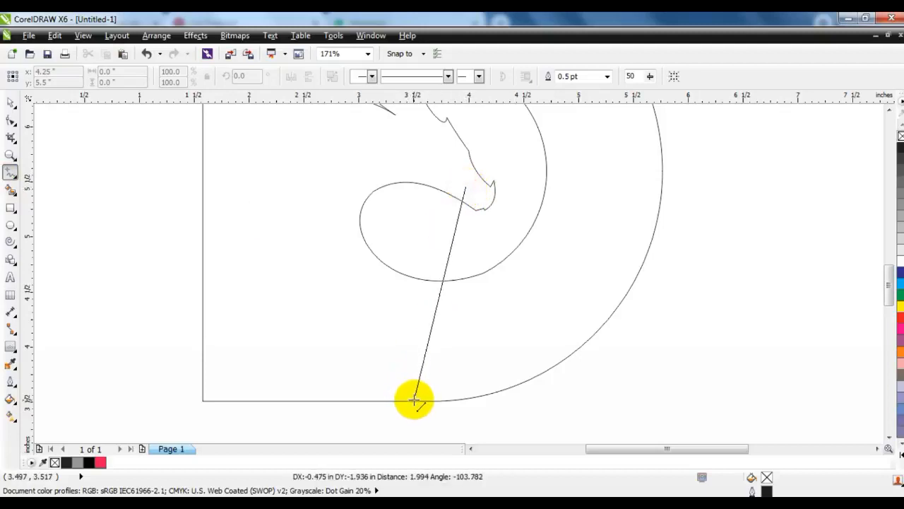
left_click(414, 401)
left_click(10, 120)
left_click_drag(297, 168, 482, 401)
left_click(188, 76)
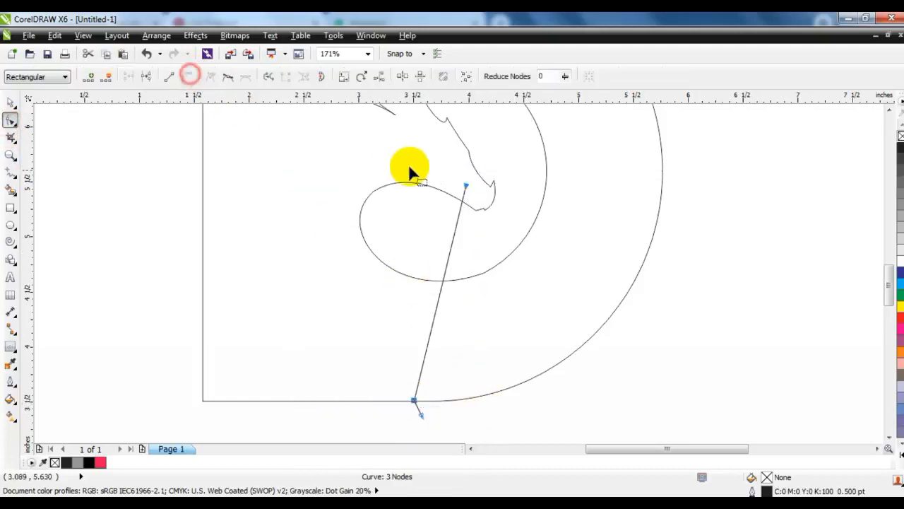
Step: Bend the long line into a wide arc sweeping around the inner spiral from the dragon's jaw to the D's bottom edge
left_click(488, 218)
left_click_drag(449, 258, 408, 164)
left_click_drag(430, 329, 264, 312)
left_click_drag(408, 164, 338, 97)
left_click_drag(262, 342, 198, 364)
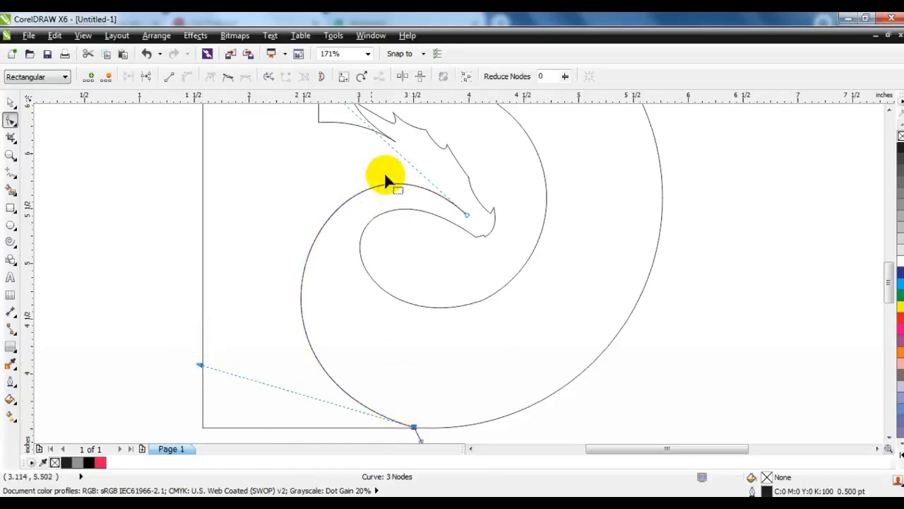
key("F3")
left_click(415, 189)
left_click_drag(451, 335, 461, 338)
left_click_drag(368, 309, 354, 323)
left_click_drag(410, 188, 574, 299)
Step: Extend the arc's jaw end with Freehand segments forming a short notch, a line to the snout's lower tip and a short overshoot
left_click(10, 155)
left_click_drag(242, 172, 491, 322)
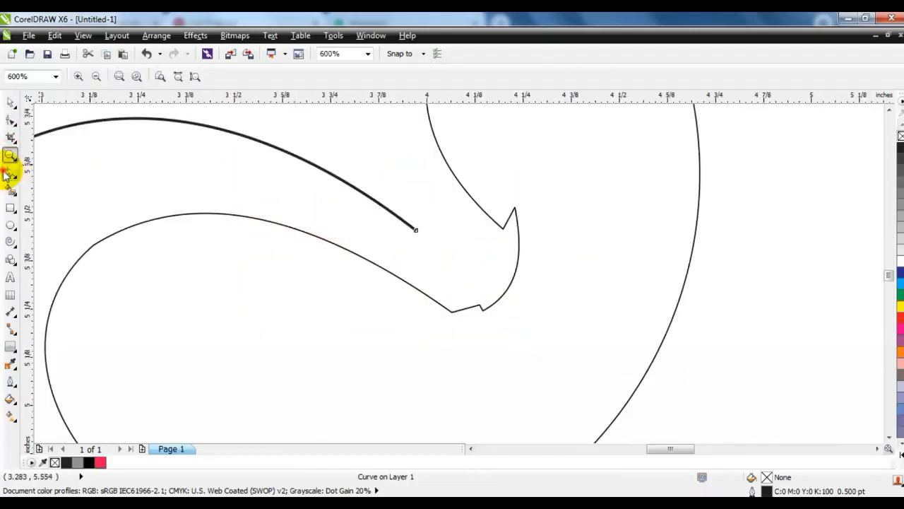
left_click(11, 172)
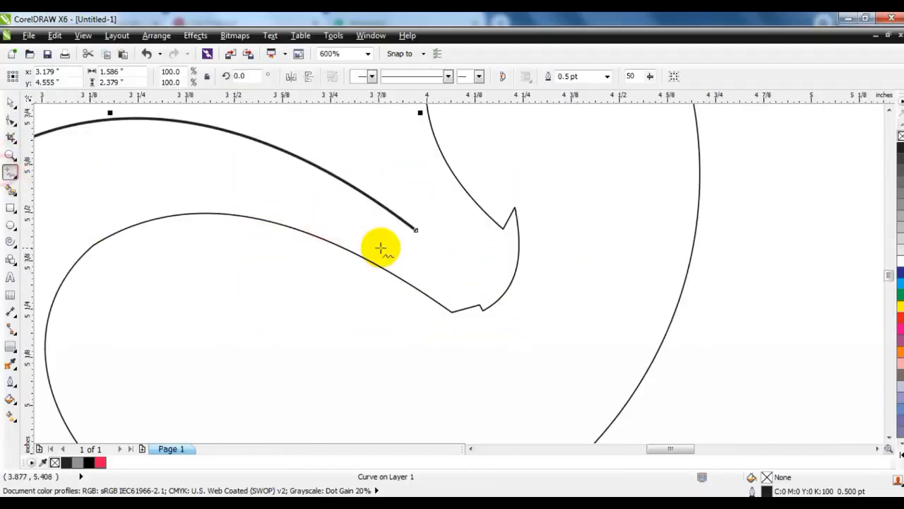
left_click(416, 232)
double_click(400, 248)
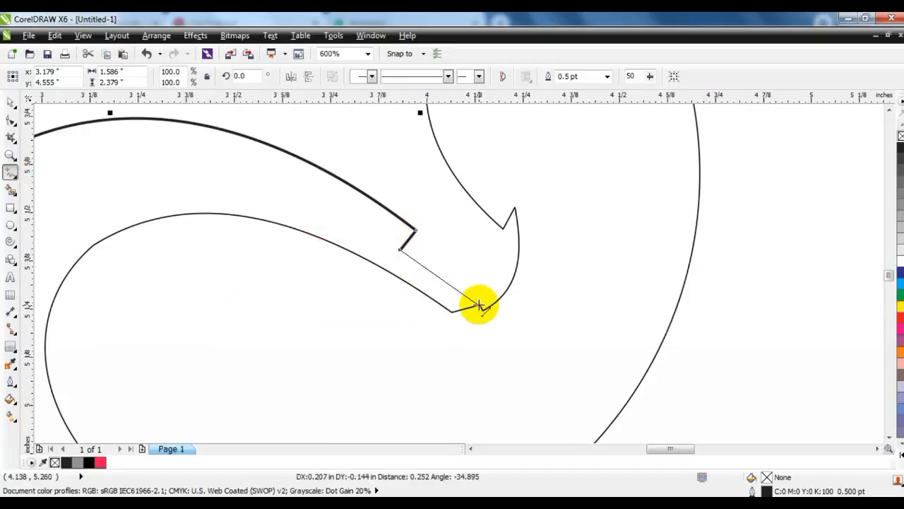
double_click(480, 305)
left_click(495, 341)
Step: Convert the added jaw segments to curves and bend the notch and the line to the snout into a mouth contour
left_click(11, 120)
left_click_drag(387, 214, 528, 343)
left_click(188, 77)
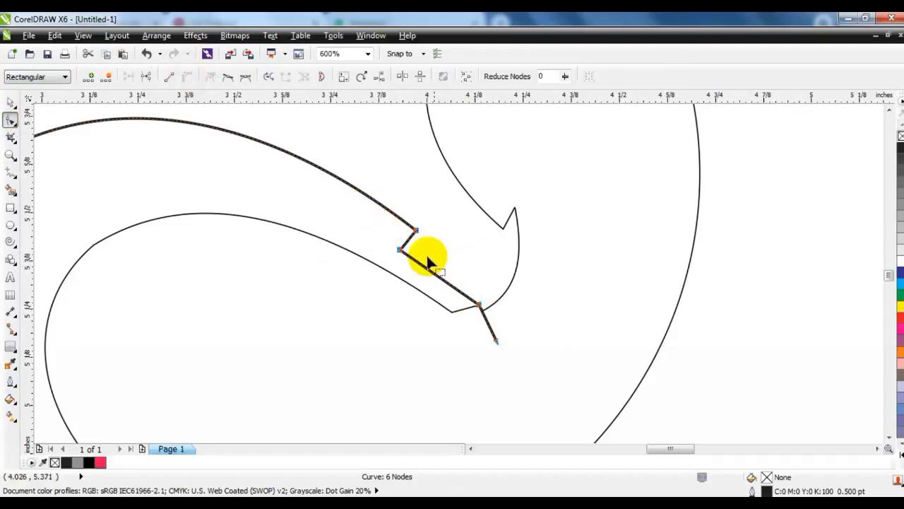
left_click_drag(407, 241, 415, 245)
mouse_move(438, 277)
left_mouse_down()
mouse_move(441, 260)
mouse_move(410, 241)
mouse_move(440, 260)
left_mouse_up()
key("F3")
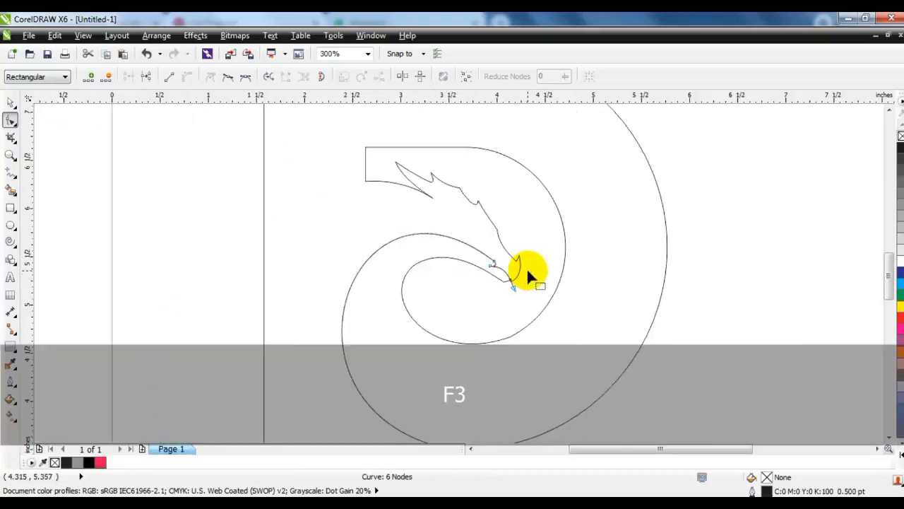
Step: Draw a Freehand line about 1.8 inches long from the mouth notch toward the D's straight side and convert it to a curve
left_click(11, 154)
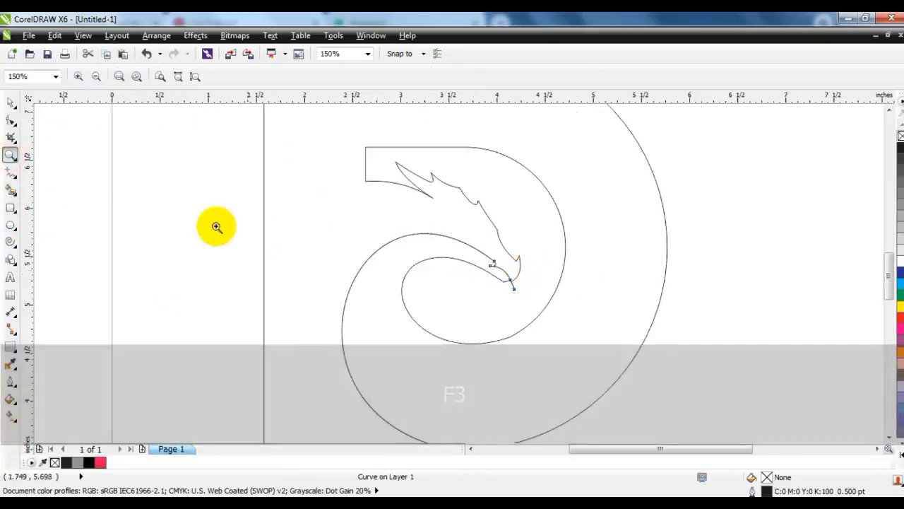
key("F3")
left_click_drag(273, 146, 615, 394)
left_click_drag(216, 147, 652, 403)
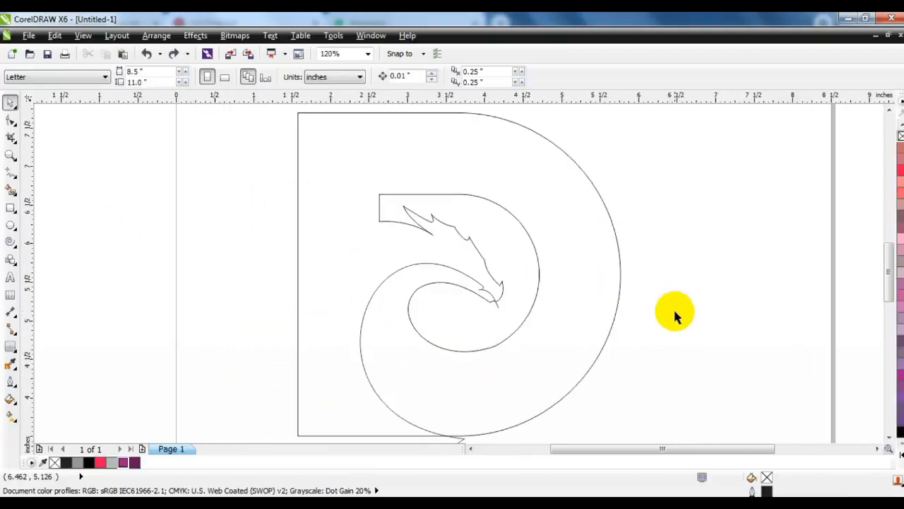
left_click(10, 155)
left_click_drag(241, 181, 579, 378)
left_click(12, 171)
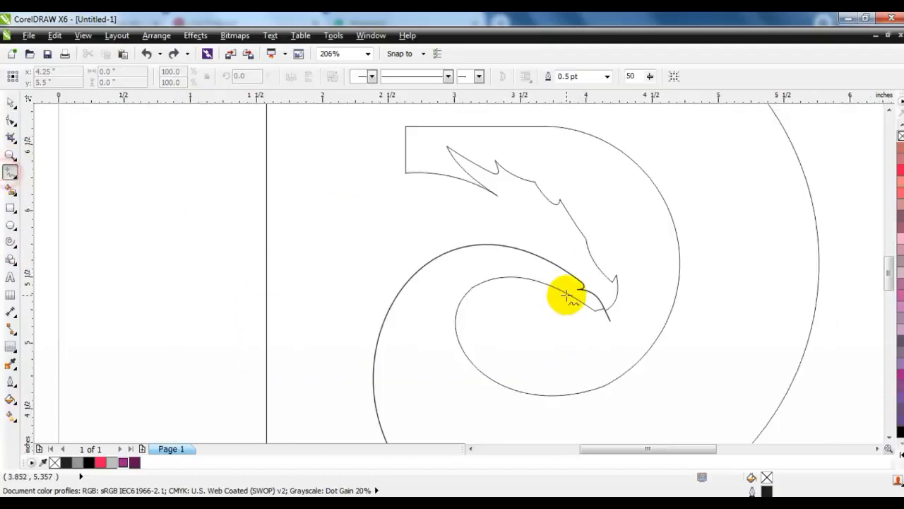
left_click(583, 288)
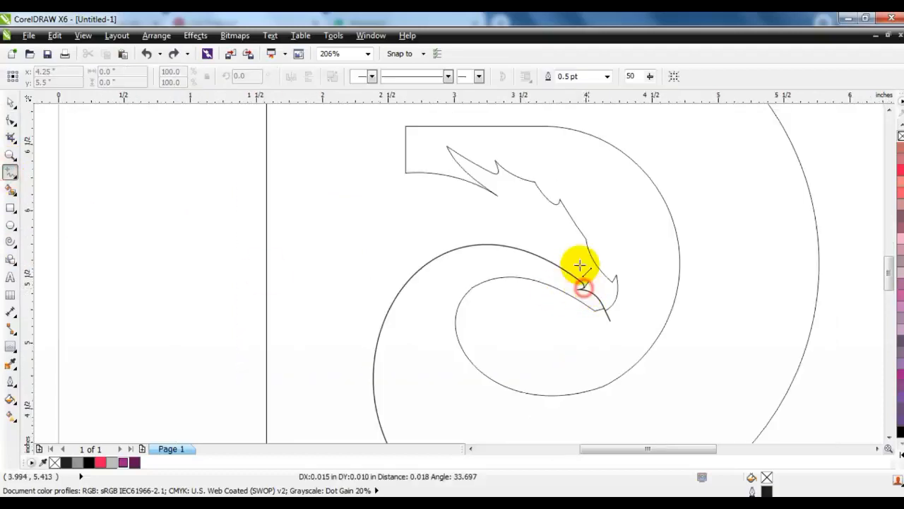
left_click(349, 273)
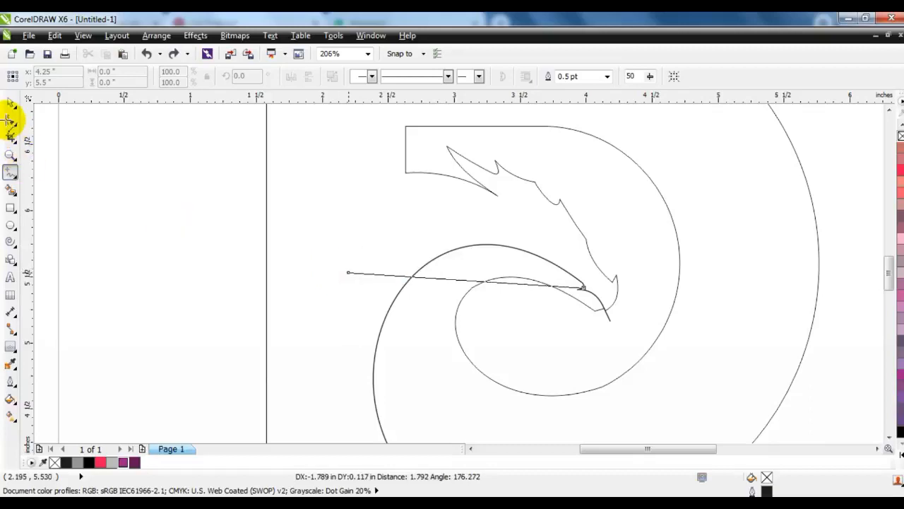
left_click(11, 121)
left_click(184, 78)
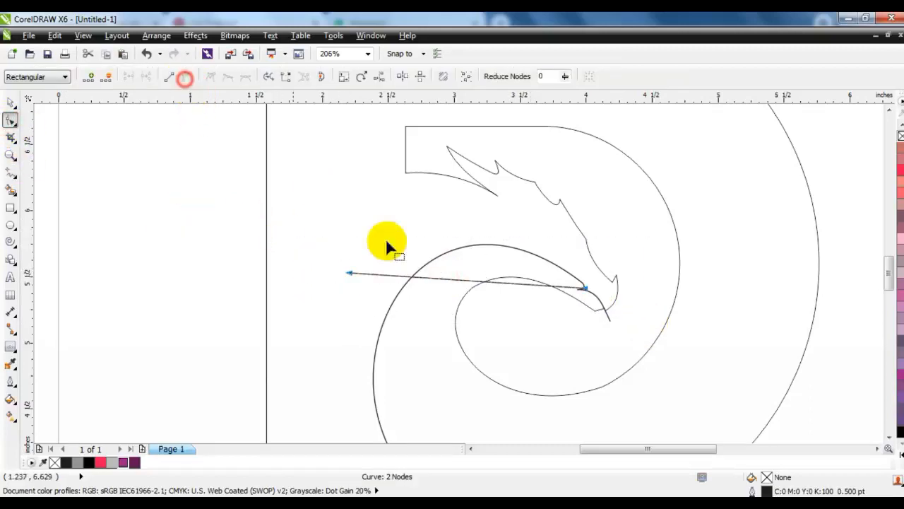
Step: Bend the new line into an arch running just above the large arc and fine-tune its control handles
left_click_drag(434, 282, 367, 244)
left_click(327, 259)
left_click_drag(502, 249, 474, 219)
left_click_drag(417, 214, 391, 199)
left_click_drag(536, 218, 530, 216)
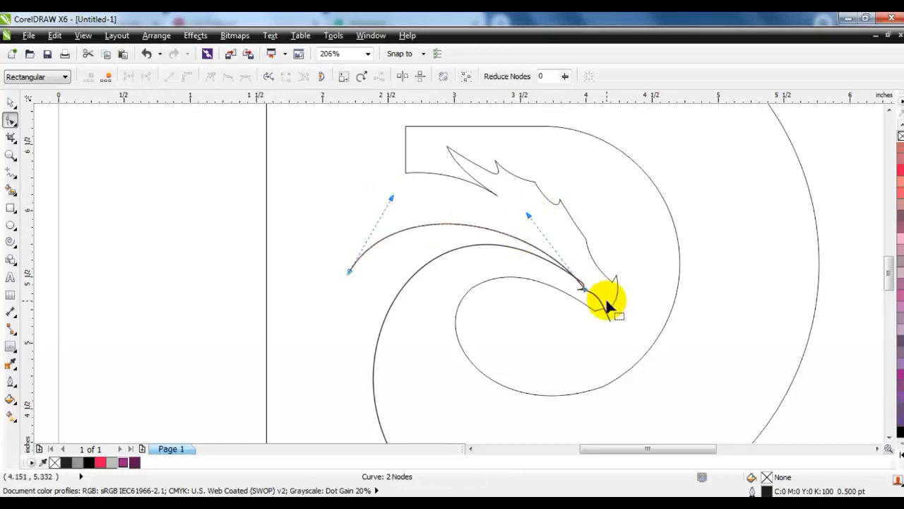
left_click_drag(391, 199, 391, 197)
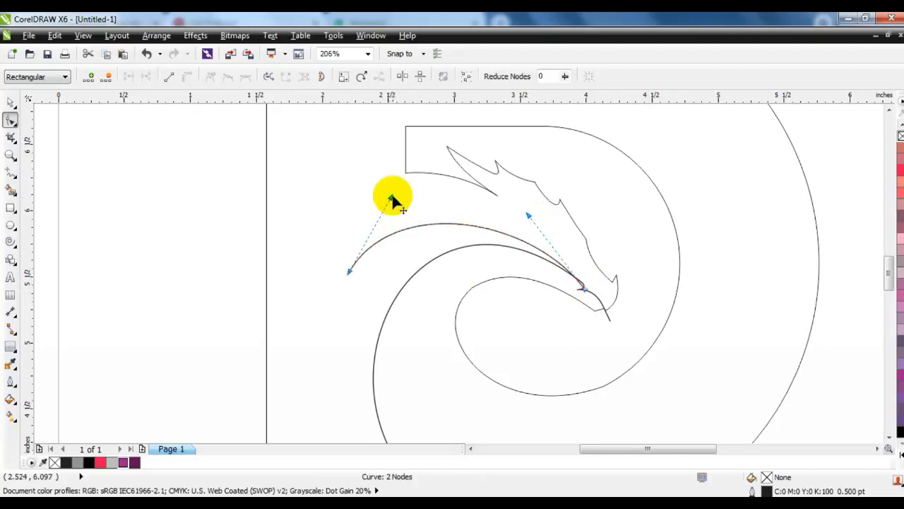
Step: Extend the arch's free end with a short spike and a line past the D's straight side, and convert the segments to curves
left_click(9, 177)
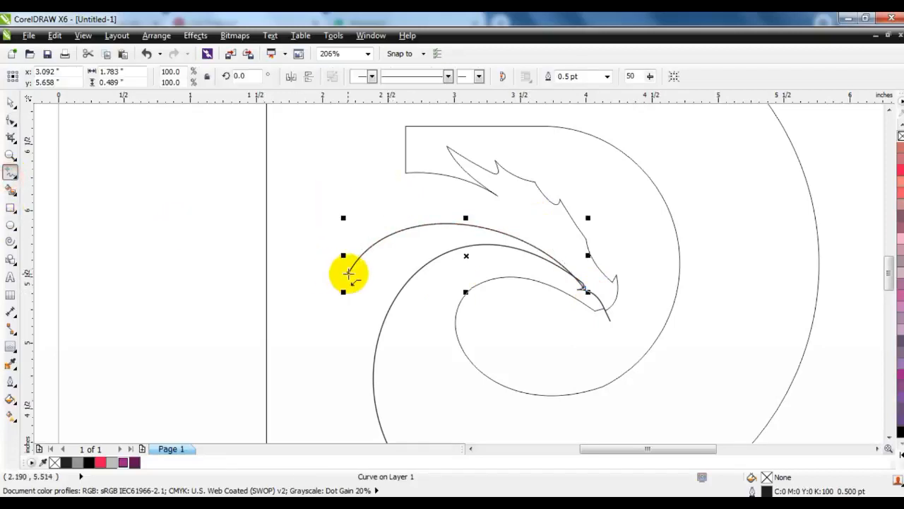
left_click_drag(349, 272, 256, 310)
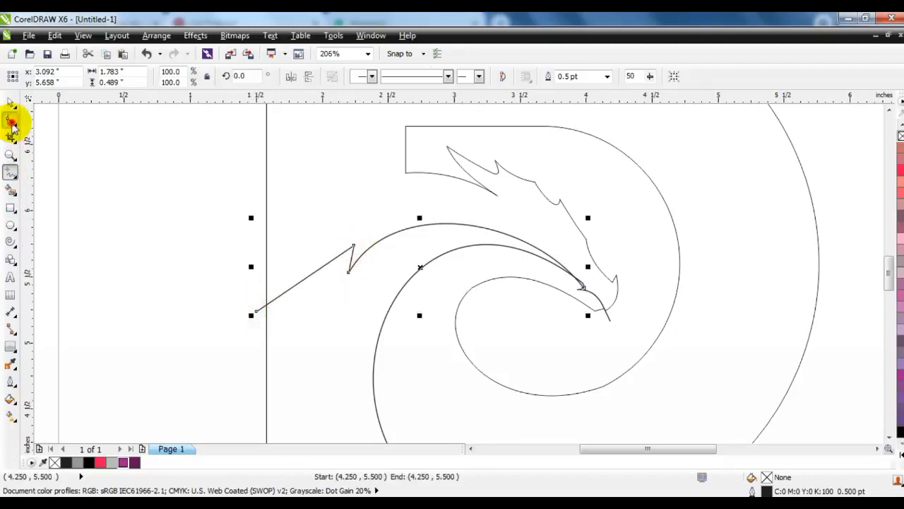
left_click(11, 122)
left_click_drag(156, 177, 384, 292)
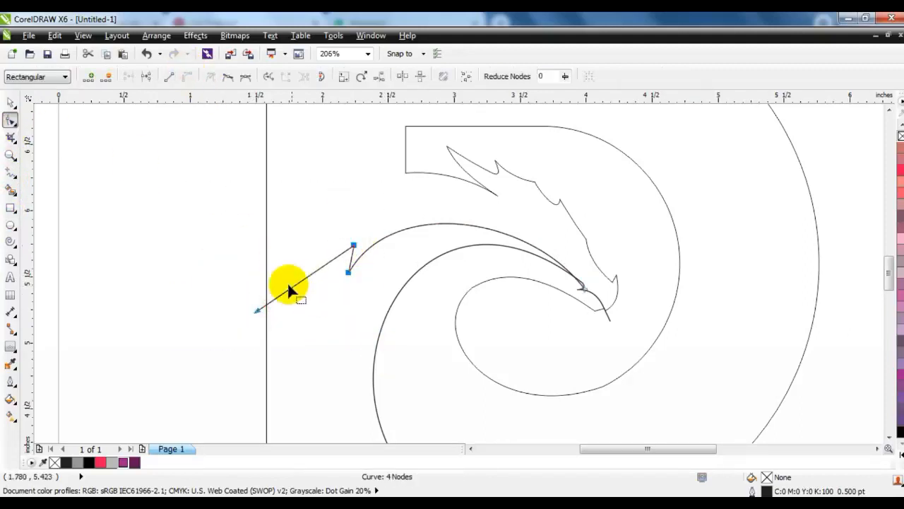
Step: Bend the spike and the outer segment into smooth curves, and move the end point lower beyond the D's straight side
left_click_drag(308, 278, 348, 259)
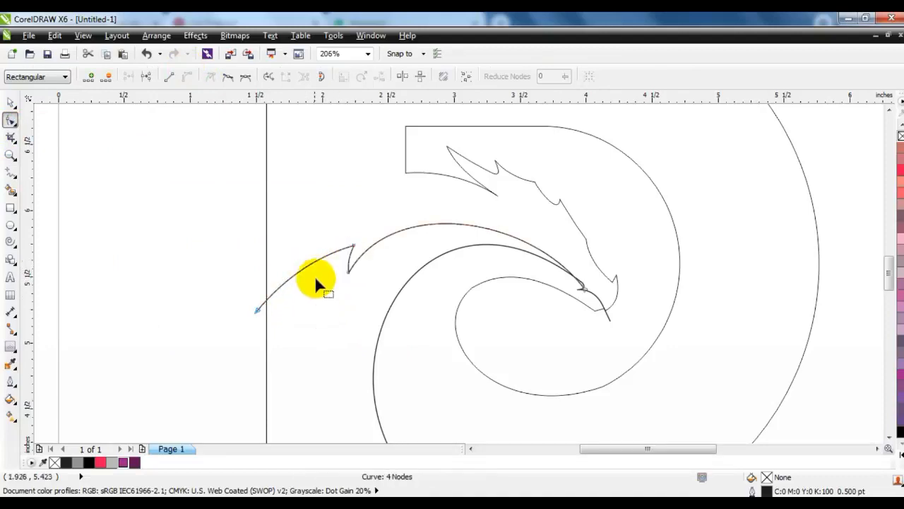
left_click_drag(258, 309, 261, 327)
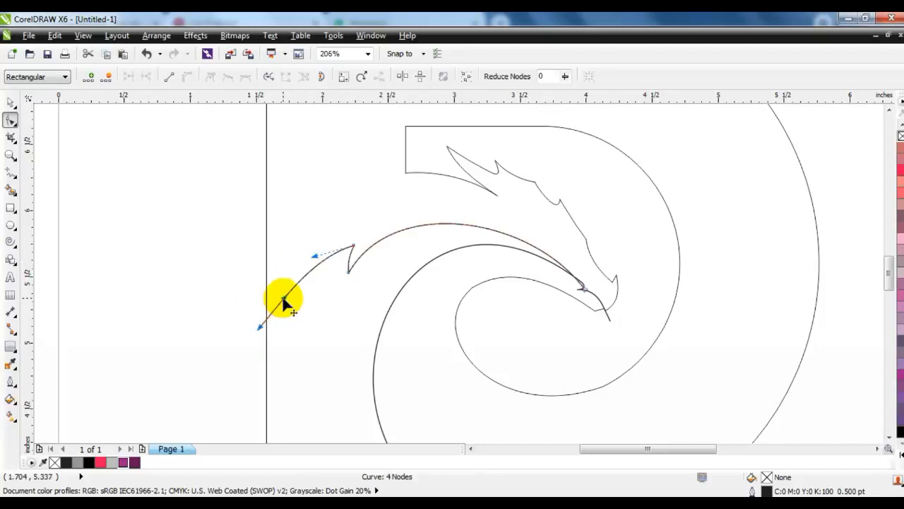
left_click_drag(284, 297, 278, 295)
left_click_drag(314, 255, 348, 268)
left_click_drag(369, 195, 382, 202)
Step: Draw a Freehand line from inside the opening through its lower corner behind the dragon's head to and past the D's straight side
left_click(11, 155)
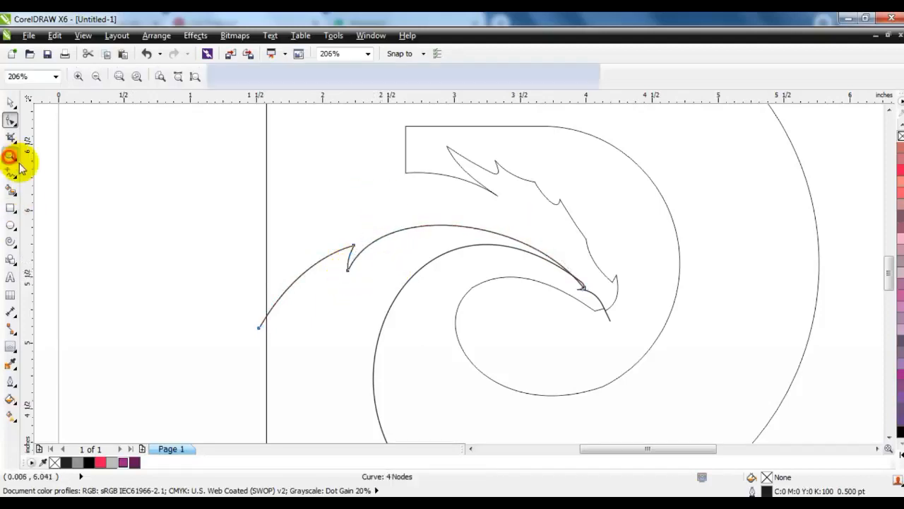
right_click(468, 211)
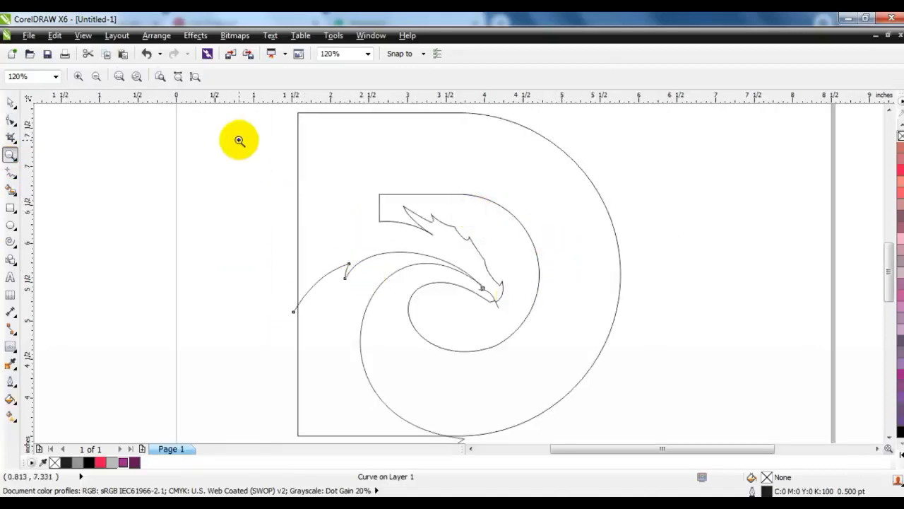
left_click_drag(240, 141, 600, 342)
left_click(382, 293)
left_click(10, 172)
left_click_drag(499, 174, 486, 192)
left_click(487, 192)
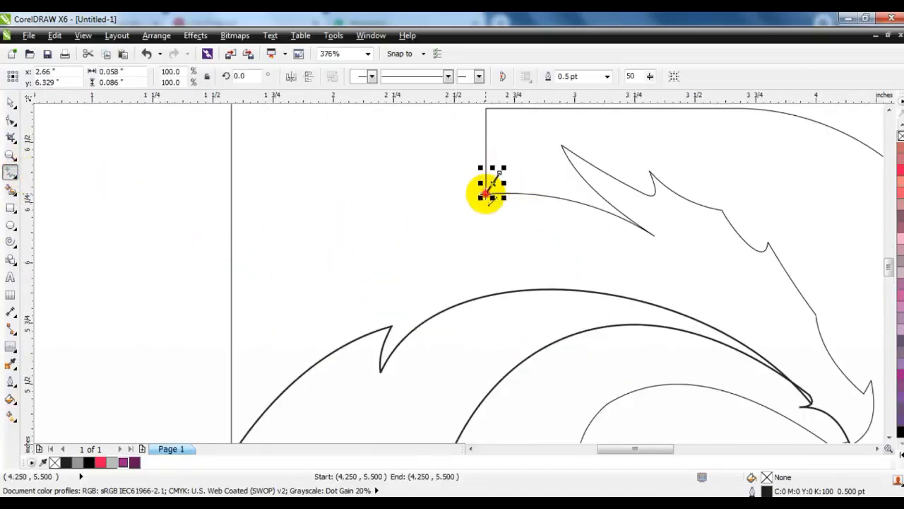
left_click(230, 250)
double_click(131, 283)
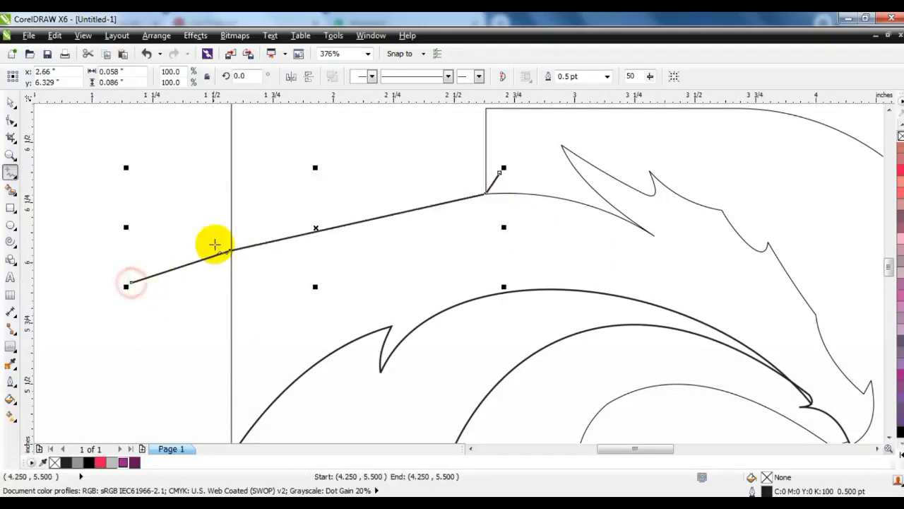
Step: Convert the new line to curves and arch its long segment so it continues the upper neck curve to the D's straight side
left_click(10, 120)
key("shift+F2")
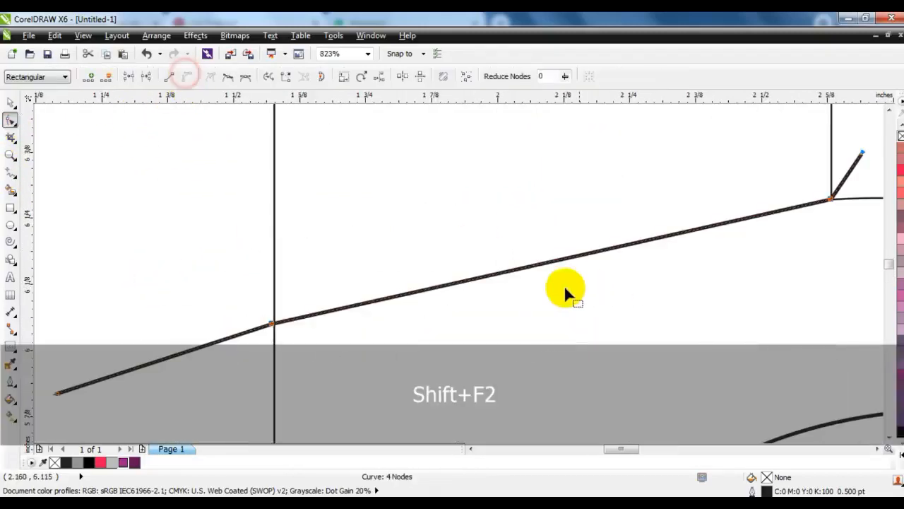
left_click(833, 198)
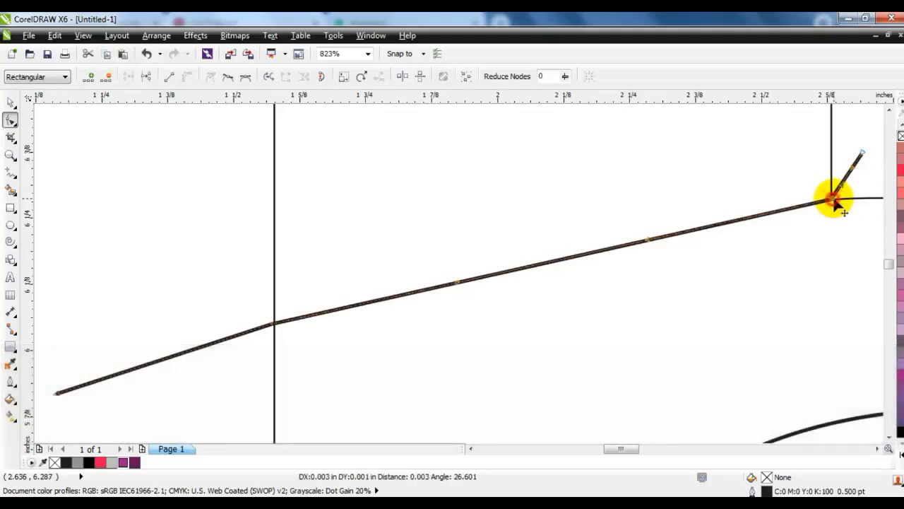
left_click_drag(604, 263, 418, 312)
key("F3")
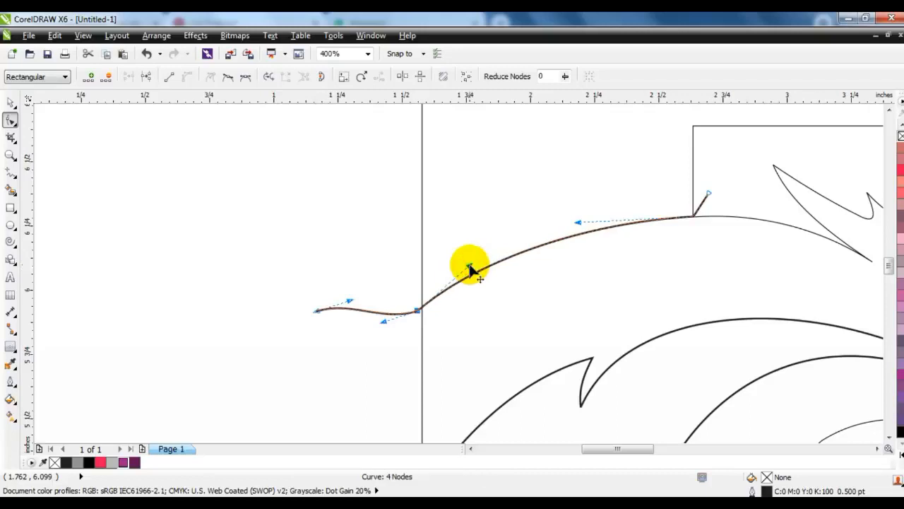
left_click(491, 203)
key("shift+F2")
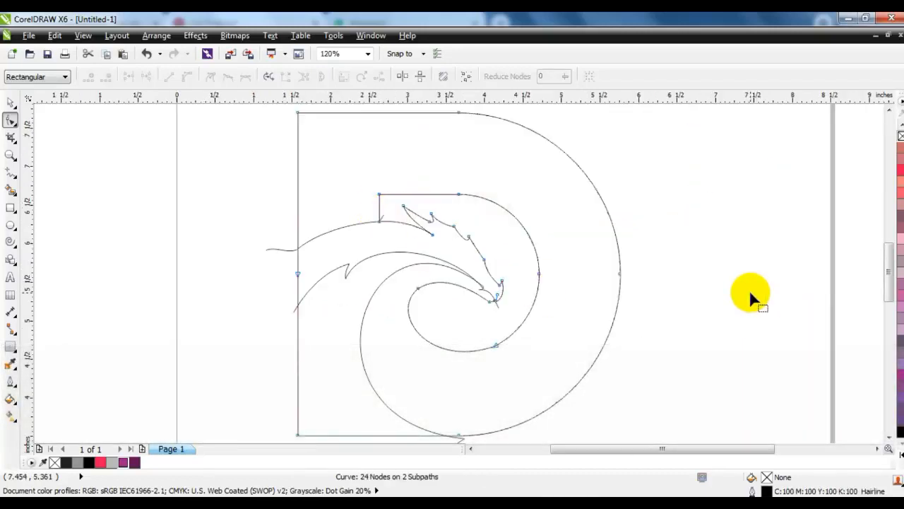
Step: Draw a Freehand zigzag from below the jaw across the spiral to two points in the band and the spiral's far edge, and convert it to curves
left_click(10, 155)
mouse_move(263, 202)
left_mouse_down()
mouse_move(459, 342)
mouse_move(677, 437)
left_mouse_up()
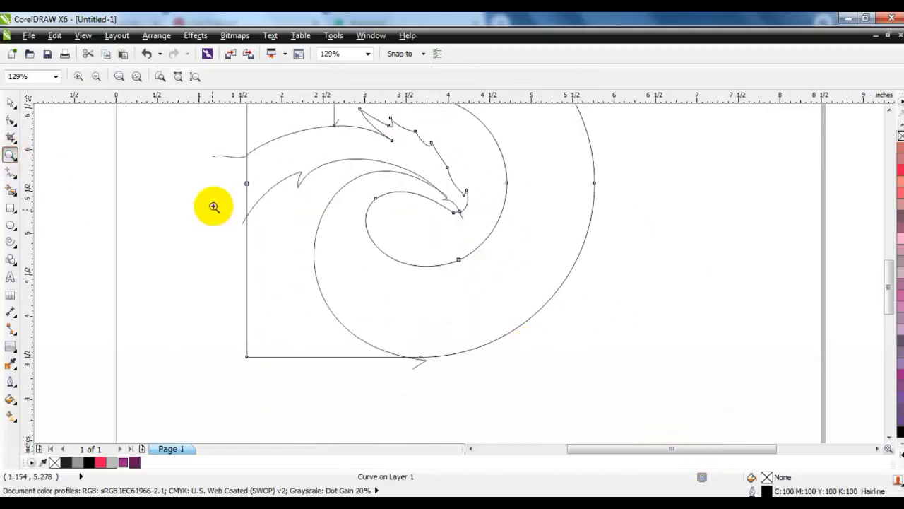
left_click_drag(201, 155, 601, 360)
key("Escape")
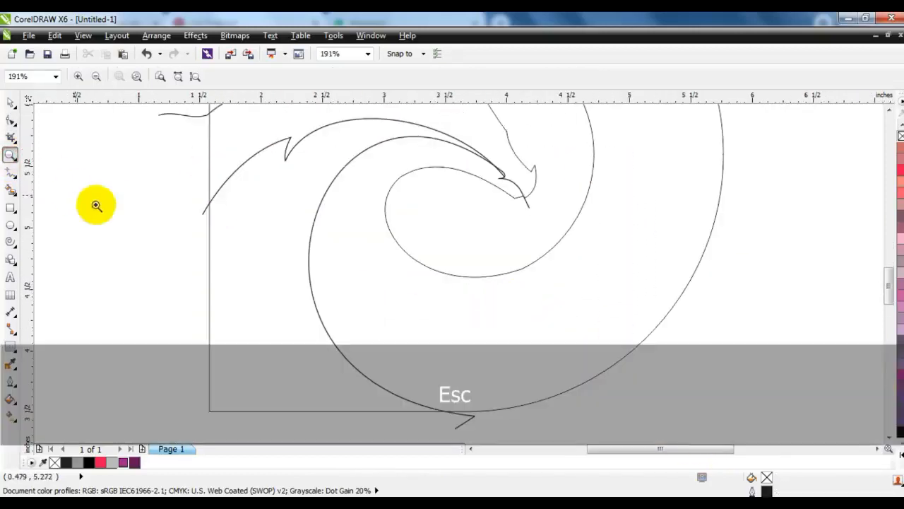
left_click(12, 173)
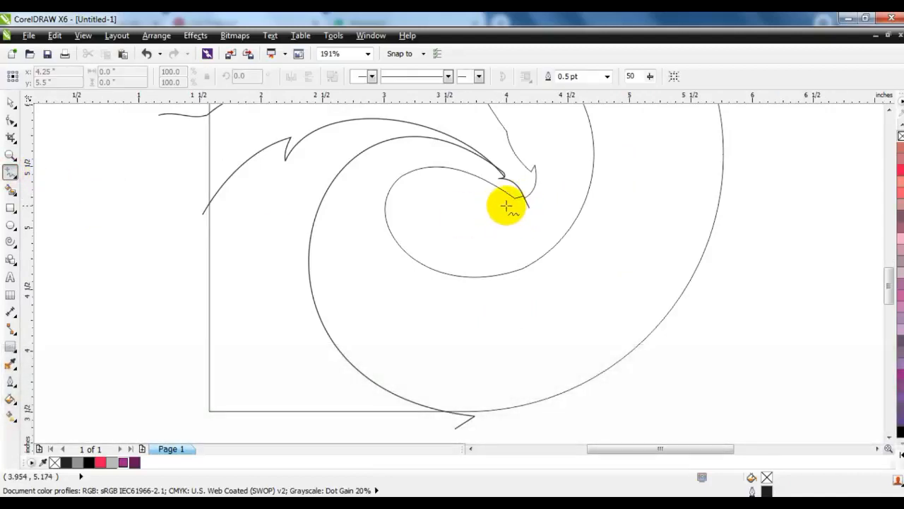
left_click(508, 203)
left_click(460, 170)
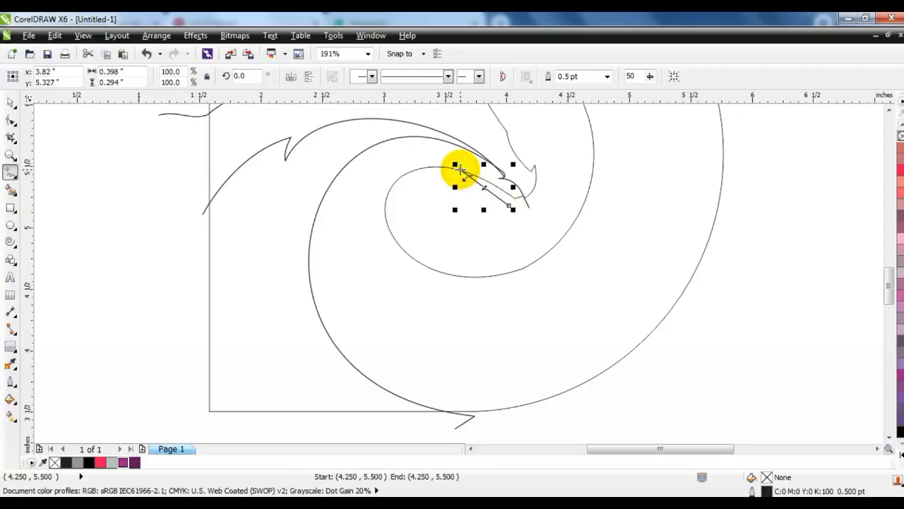
left_click(460, 171)
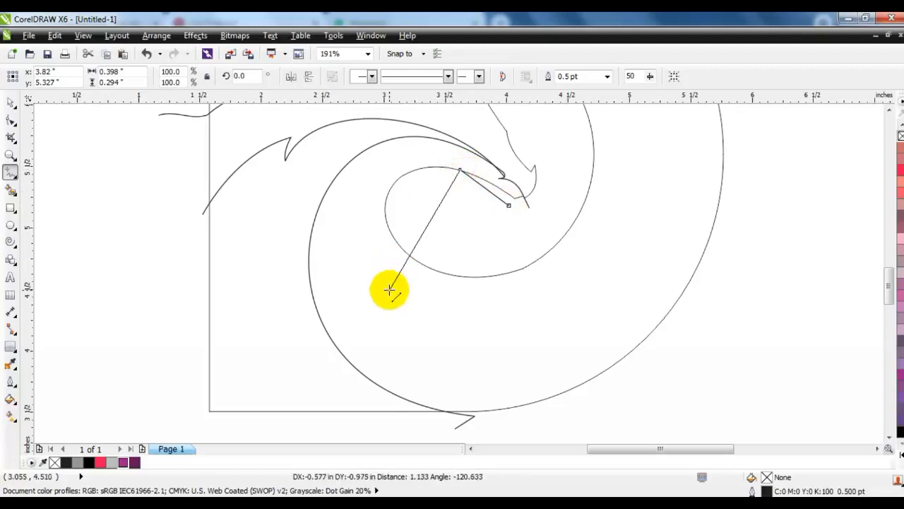
left_click(412, 303)
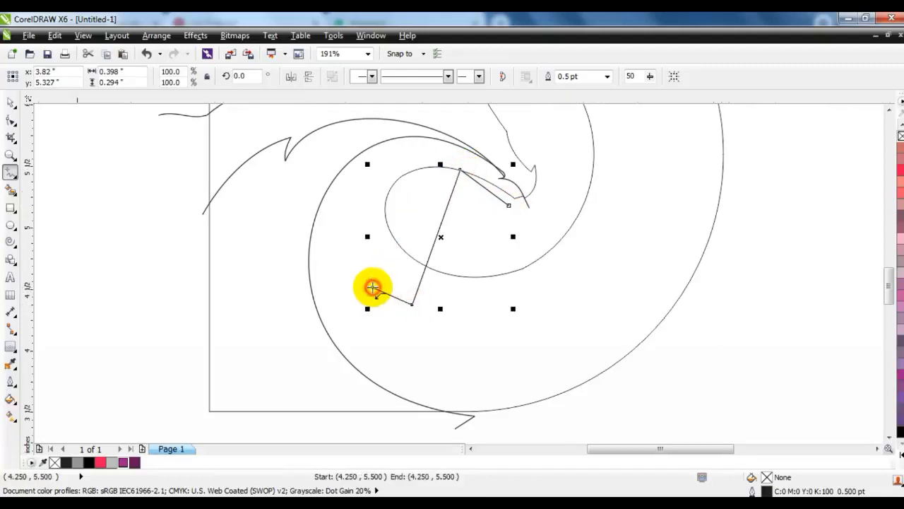
left_click(373, 286)
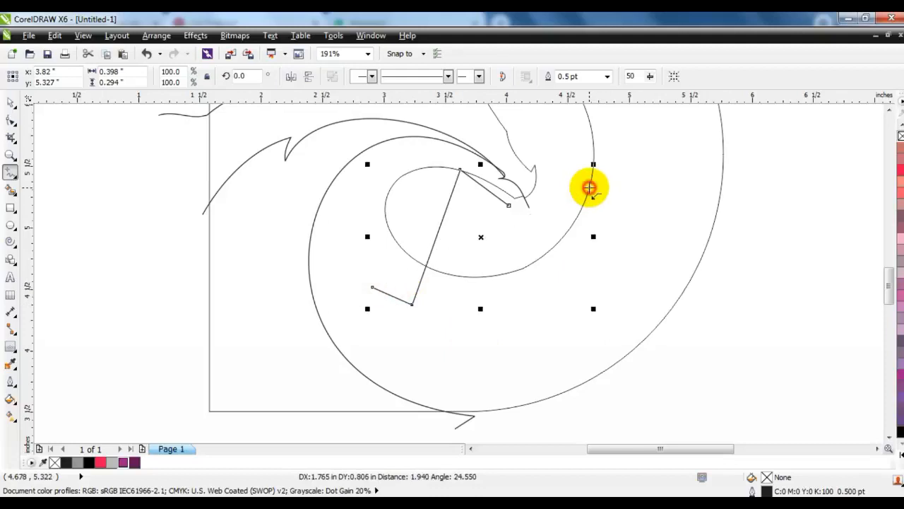
left_click(589, 187)
left_click(10, 120)
mouse_move(221, 124)
left_mouse_down()
mouse_move(687, 372)
mouse_move(675, 363)
left_mouse_up()
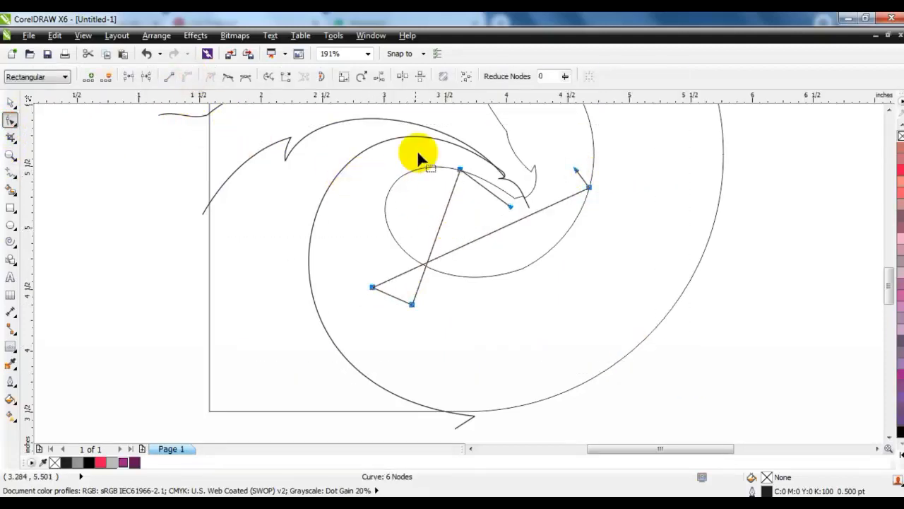
Step: Bend the zigzag's two long segments into arcs following the spiral, forming a crescent between the opening and the surrounding band
left_click_drag(445, 209, 353, 227)
left_click_drag(388, 145, 374, 133)
left_click_drag(337, 225, 325, 239)
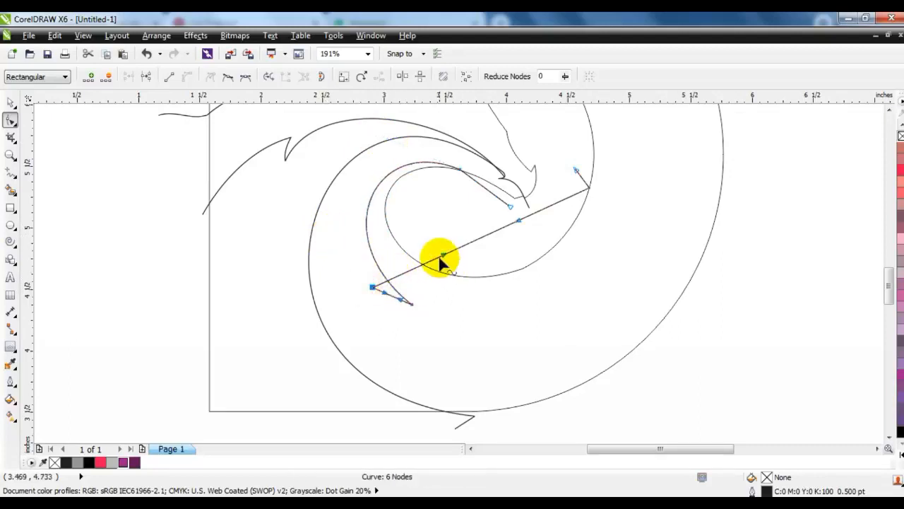
left_click_drag(439, 255, 466, 322)
left_click_drag(520, 223, 592, 309)
left_click_drag(413, 367, 438, 377)
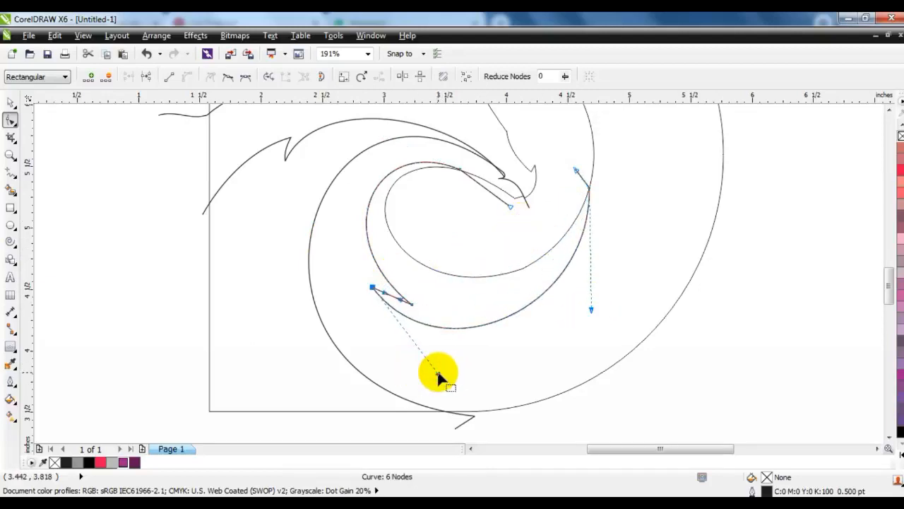
Step: Refine the crescent's arcs and pull the inner point of its notch slightly inward to shorten the spike
left_click(434, 325)
left_click_drag(392, 296, 386, 283)
left_click(414, 304)
left_click_drag(417, 309, 411, 303)
left_click_drag(308, 235, 311, 242)
left_click_drag(384, 297, 384, 296)
left_click(9, 105)
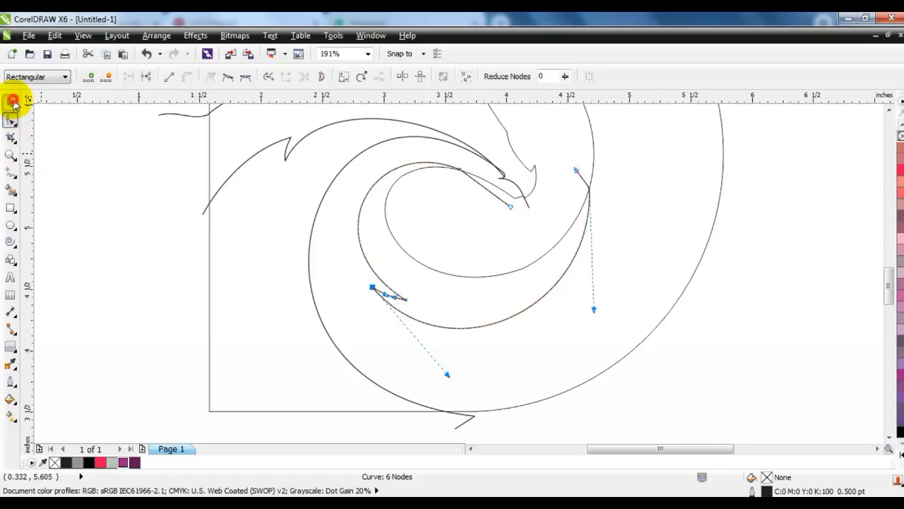
left_click(773, 293)
Step: Smart Fill the D's outer band, the crescent, the lower corner area and the dragon's head and neck with 30% black
key("F3")
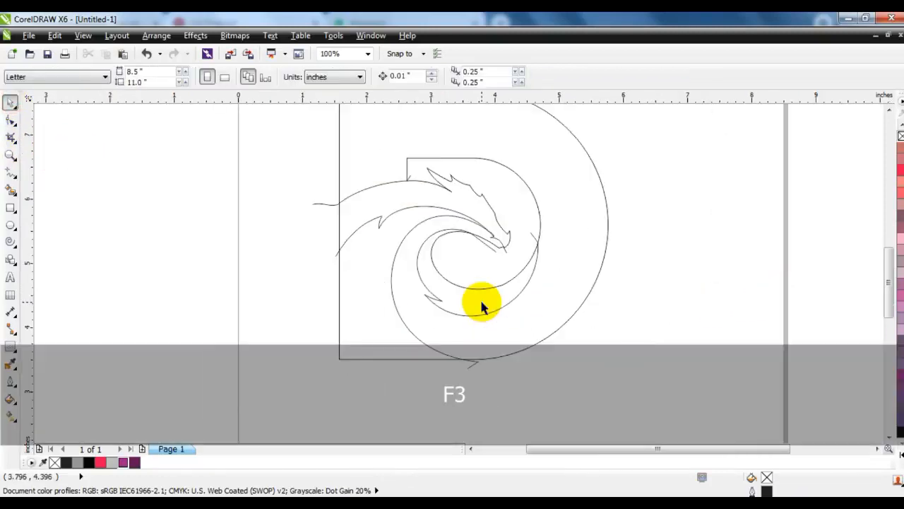
key("F3")
key("Escape")
left_click(10, 154)
left_click_drag(373, 182, 597, 340)
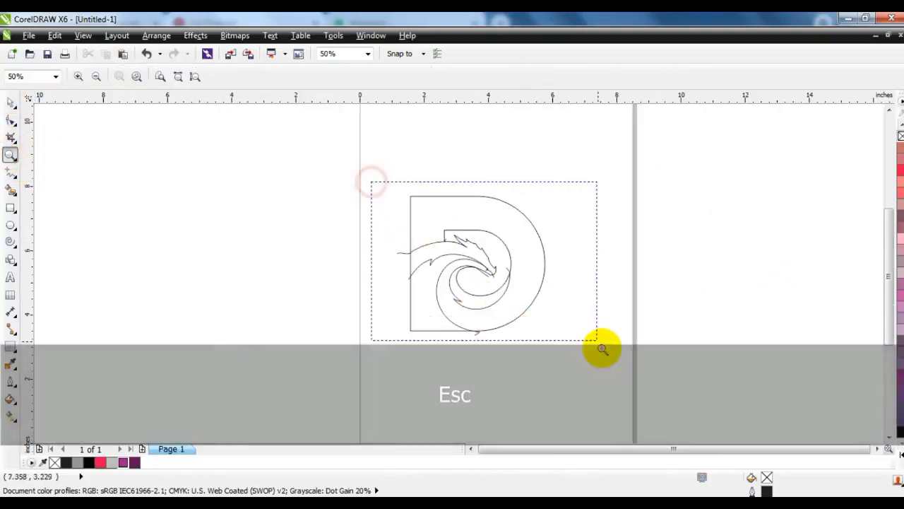
left_click(10, 103)
left_click(10, 189)
left_click(359, 174)
left_click(449, 345)
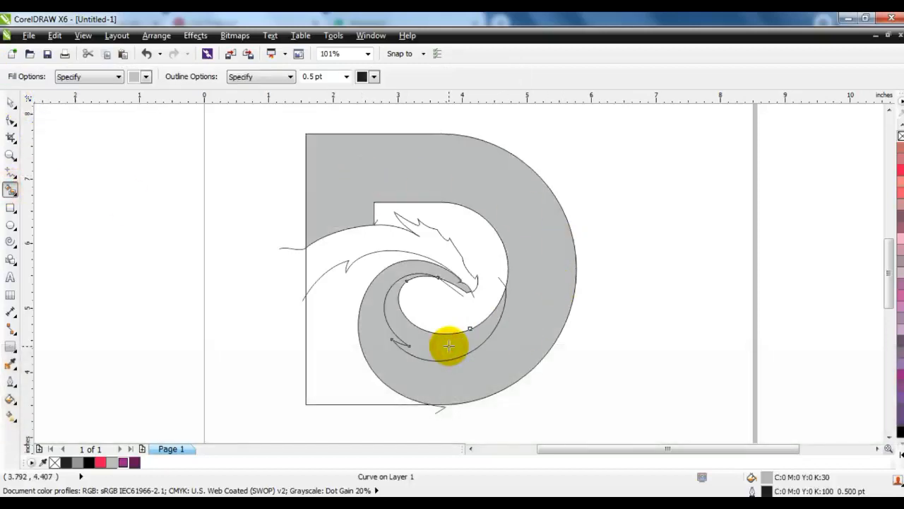
left_click(353, 284)
left_click(375, 243)
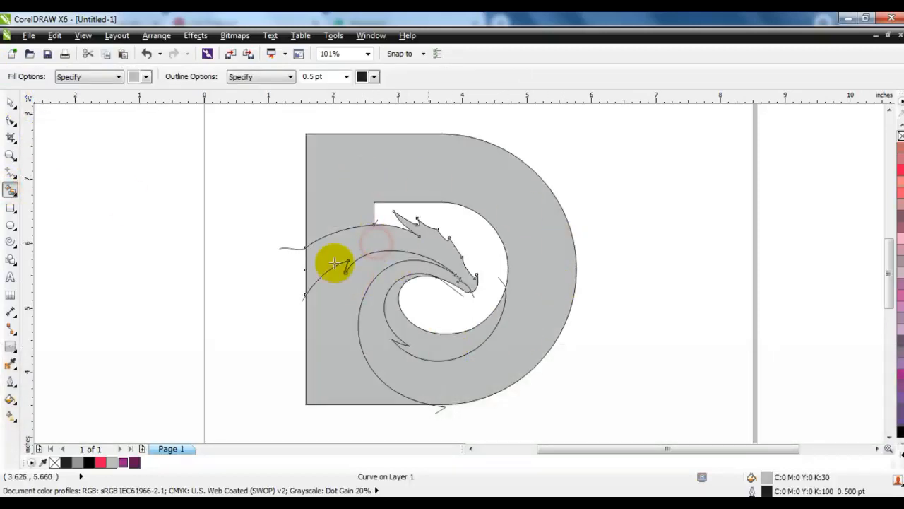
Step: Smart Fill the small gap at the corner of the dragon's mouth with the same grey
left_click(10, 154)
left_click_drag(415, 262, 498, 312)
left_click_drag(362, 230, 590, 368)
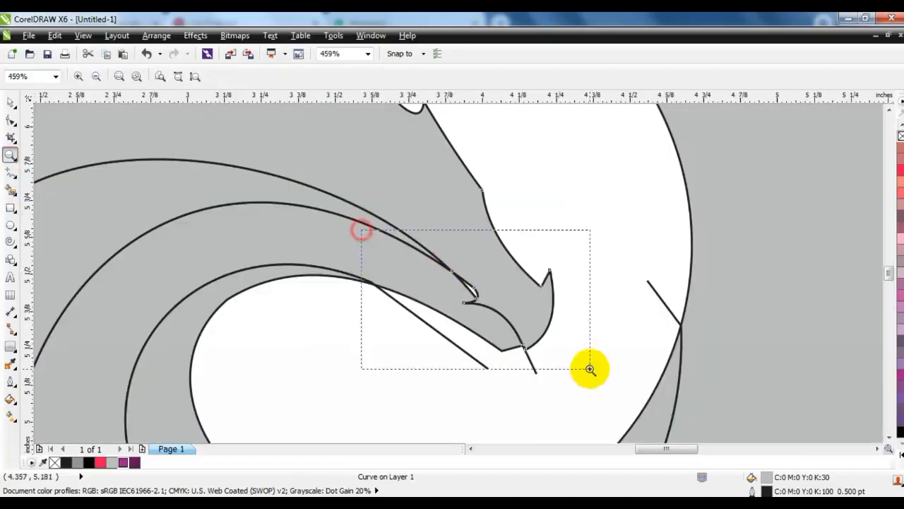
left_click(10, 189)
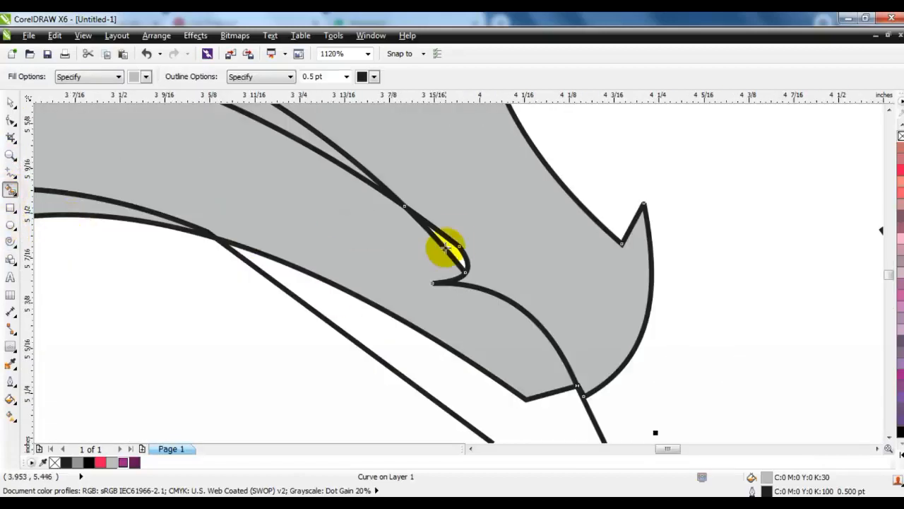
left_click(456, 248)
key("F3")
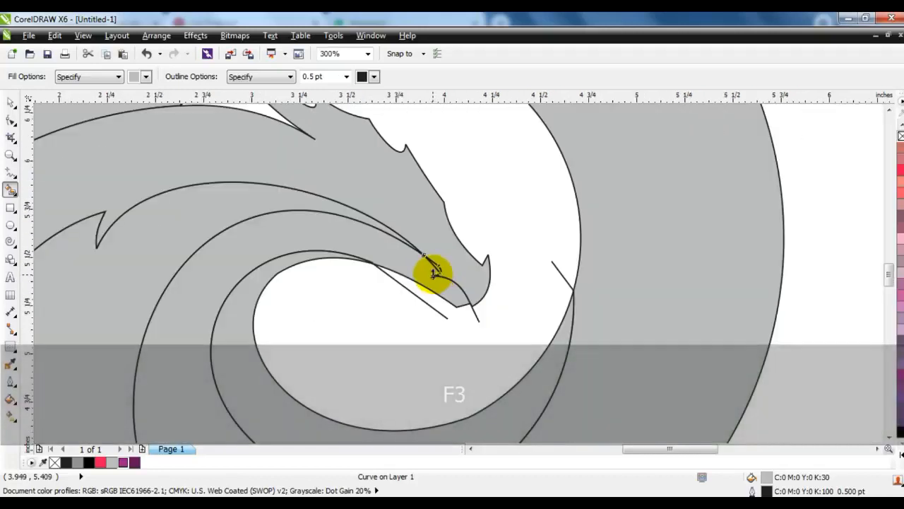
key("F3")
left_click(11, 104)
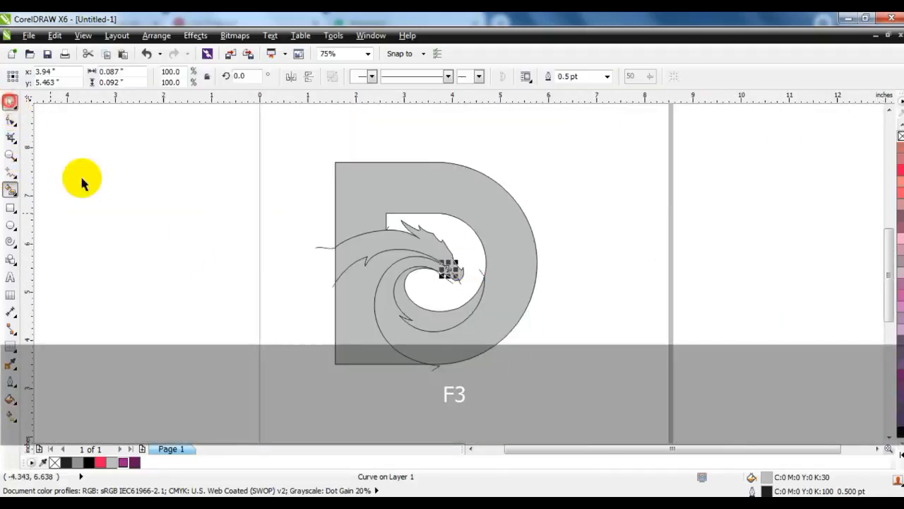
left_click(183, 254)
Step: Select the crescent, outer band, lower corner and head shapes together and move them off the page beside the line drawing
left_click(440, 322)
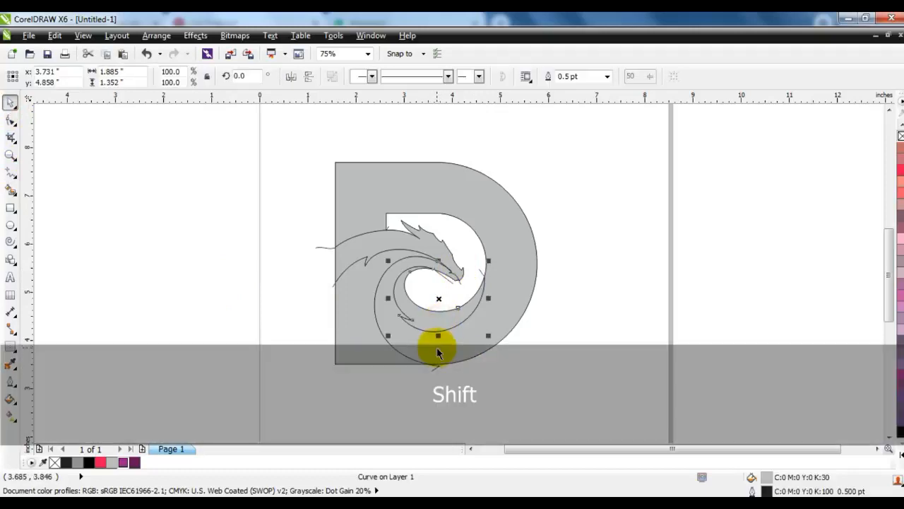
left_click(454, 356, "shift")
left_click(349, 329, "shift")
left_click(368, 248, "shift")
left_click_drag(361, 249, 710, 246)
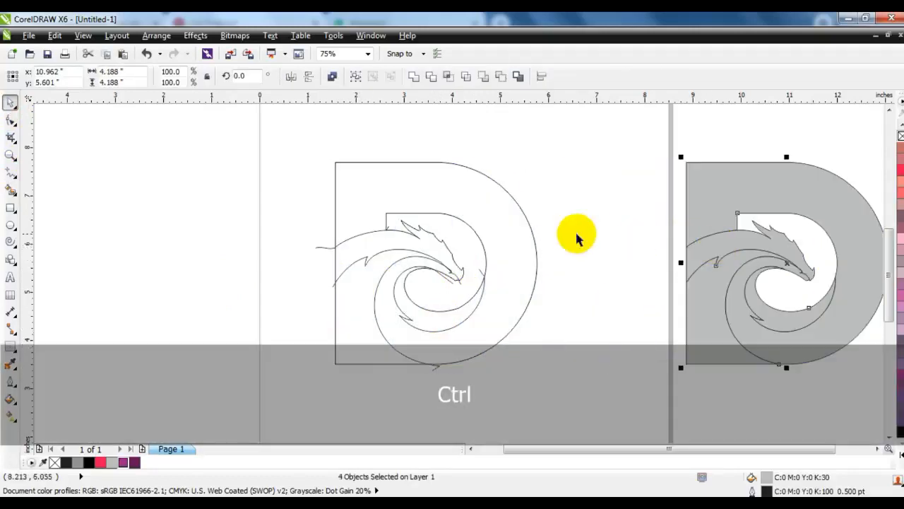
left_click(877, 448)
left_click_drag(521, 329, 549, 335)
left_click(740, 344)
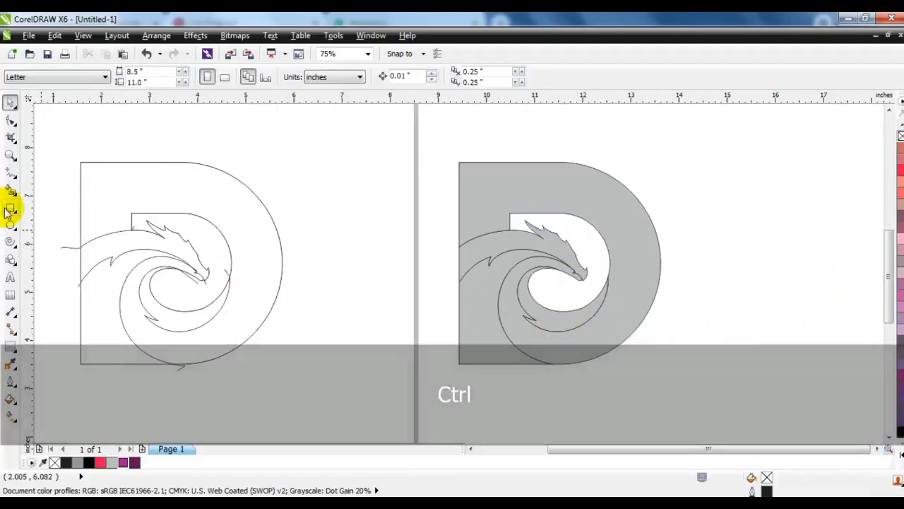
Step: Give the outer band a dark purple diagonal linear fountain fill towards its lower curve, with a Blue Purple colour added midway
left_click(513, 176)
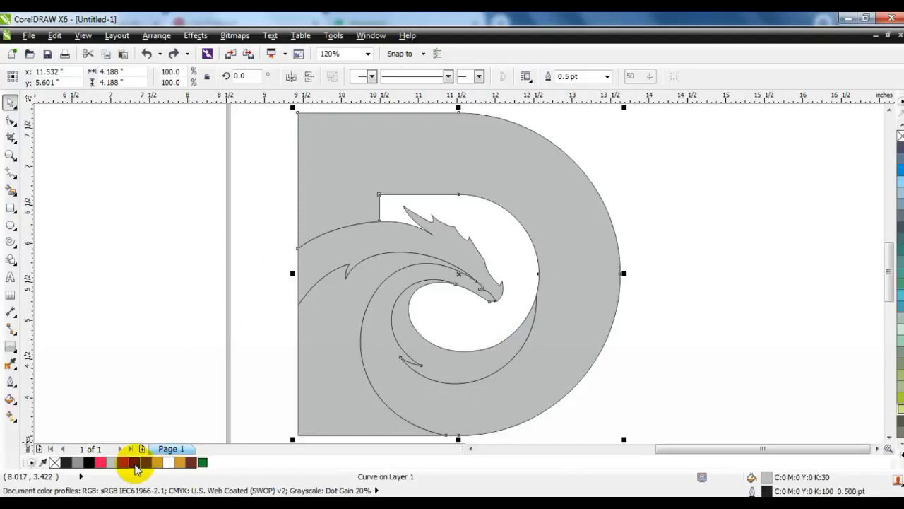
left_click(134, 462)
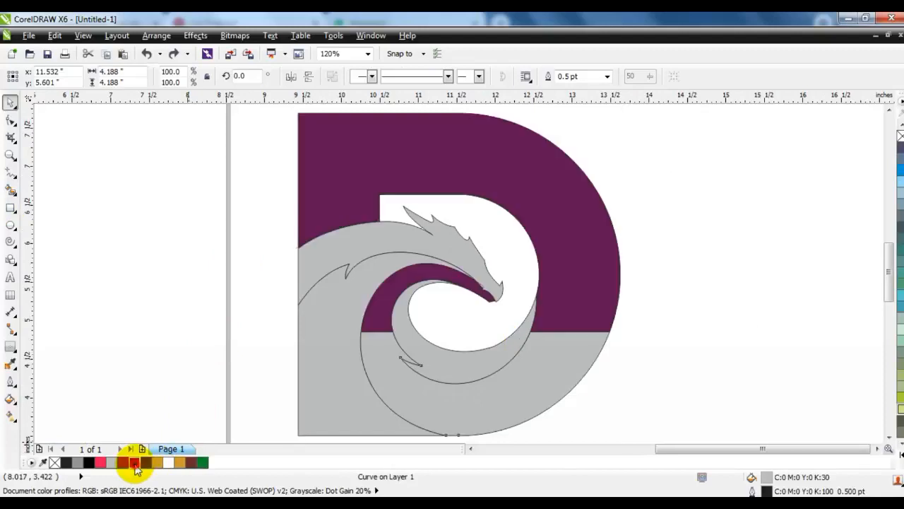
left_click(11, 416)
left_click_drag(433, 285, 539, 355)
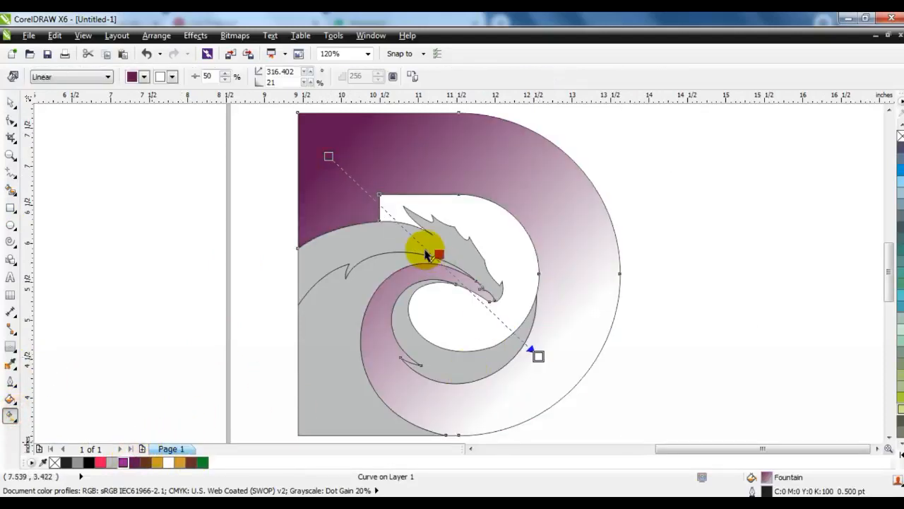
left_click_drag(426, 256, 422, 247)
Step: Set the band gradient's end colour to light pink, move its start closer to the straight side and adjust the middle colour to 51%
left_click(900, 455)
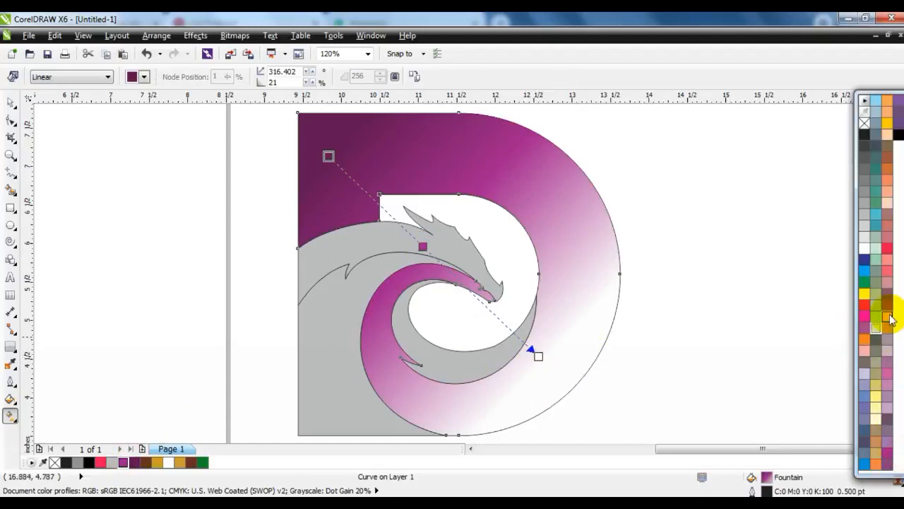
left_click_drag(889, 322, 535, 355)
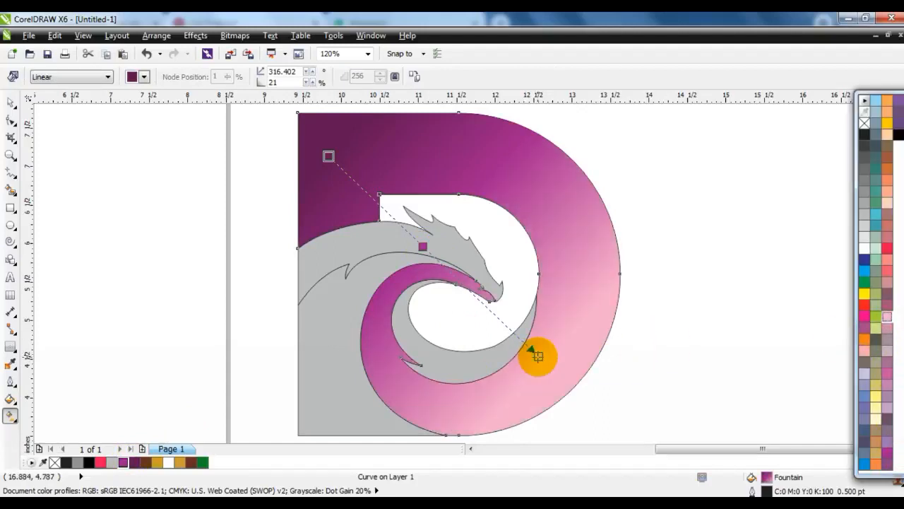
left_click_drag(328, 155, 308, 147)
mouse_move(423, 246)
left_mouse_down()
mouse_move(410, 238)
mouse_move(421, 251)
left_mouse_up()
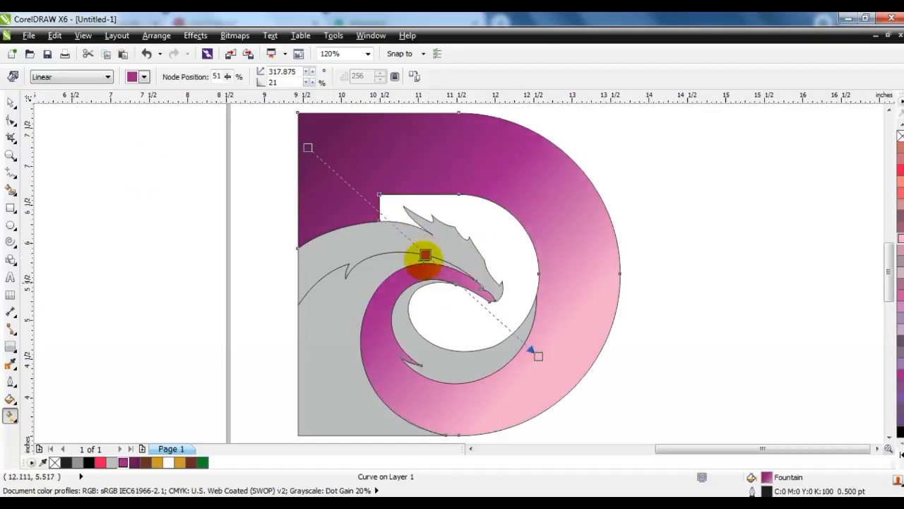
left_click(10, 102)
left_click(86, 237)
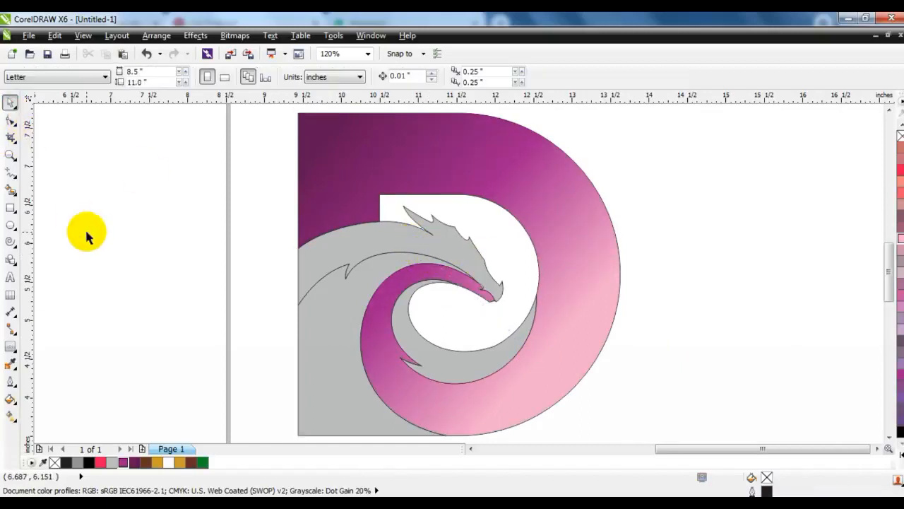
Step: Fill the dragon's head and neck with a linear gradient from Blue Purple beyond the head to light pink towards the neck
left_click(378, 244)
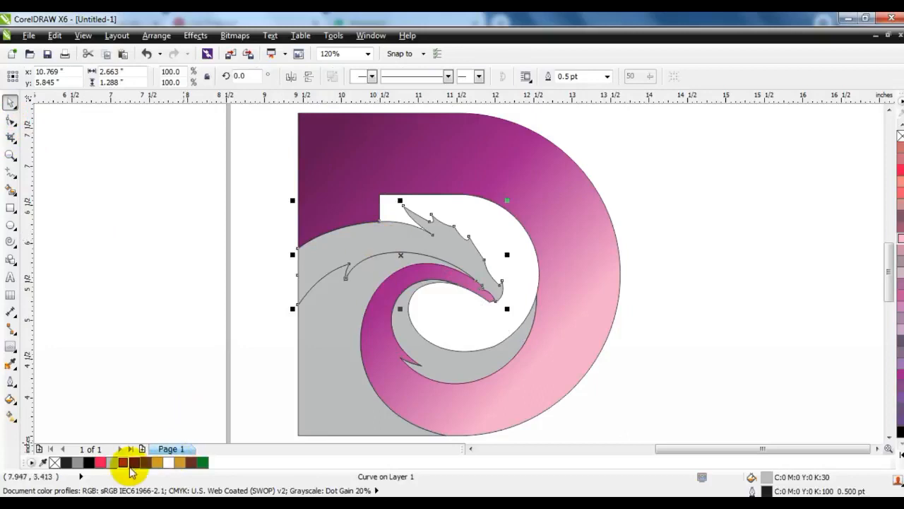
left_click(122, 463)
left_click(11, 416)
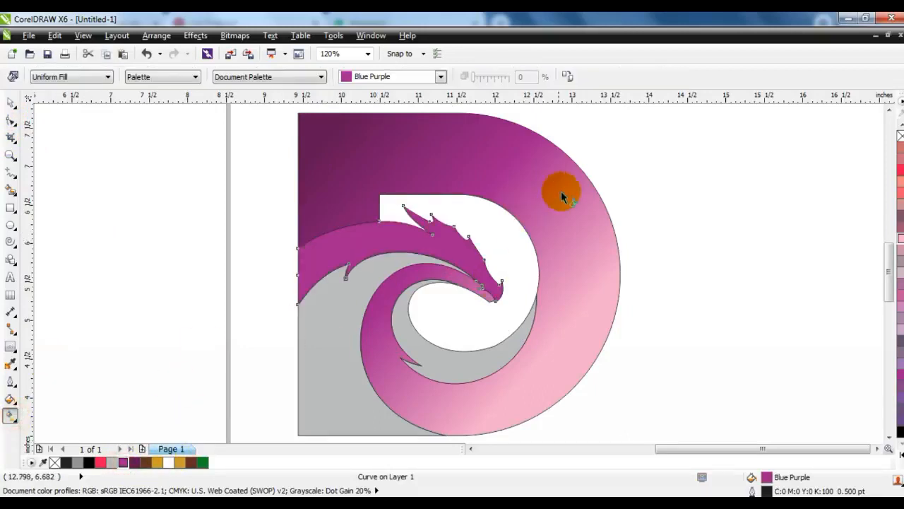
left_click_drag(527, 149, 375, 296)
left_click_drag(901, 239, 373, 297)
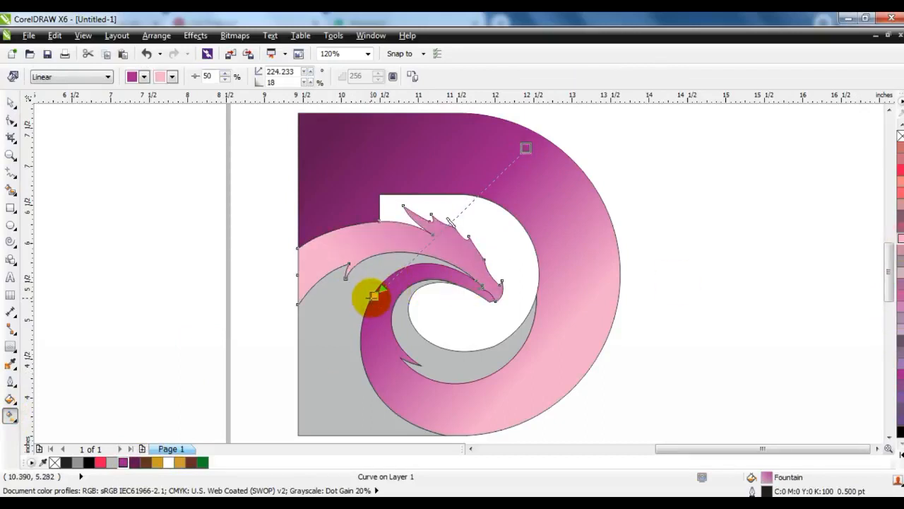
left_click(10, 102)
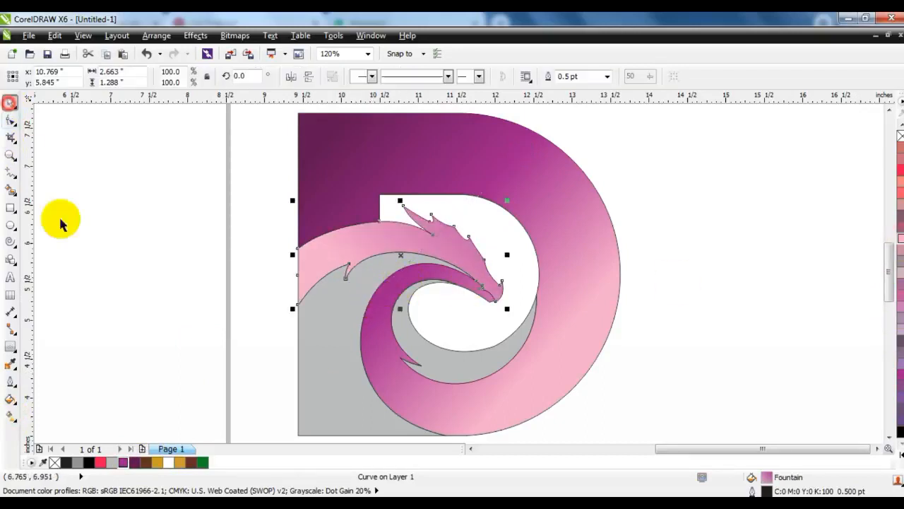
left_click(112, 319)
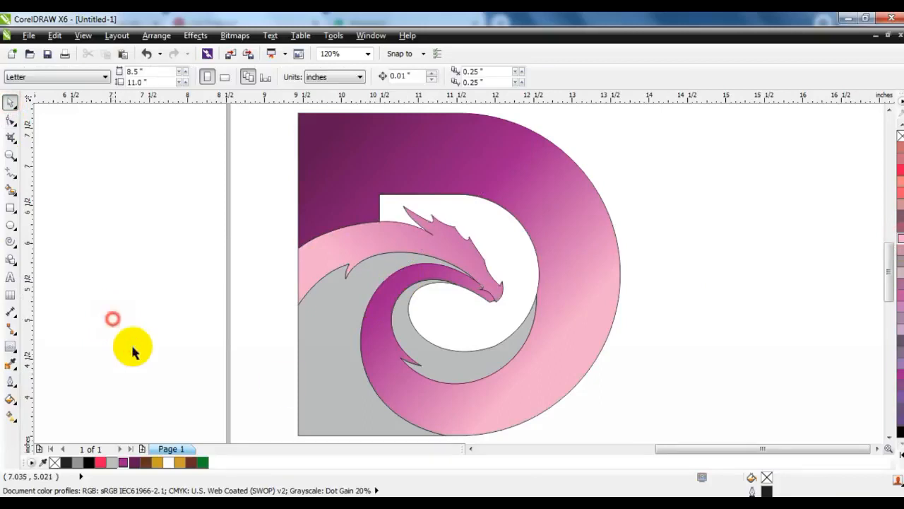
Step: Fill the lower corner shape with a near-vertical linear gradient from Blue Purple below the neck to light pink at its base
left_click(335, 339)
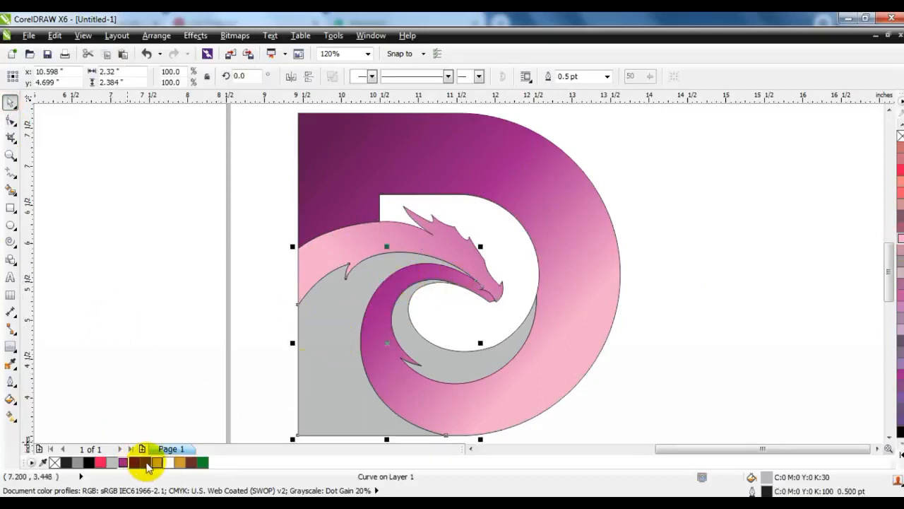
left_click(128, 465)
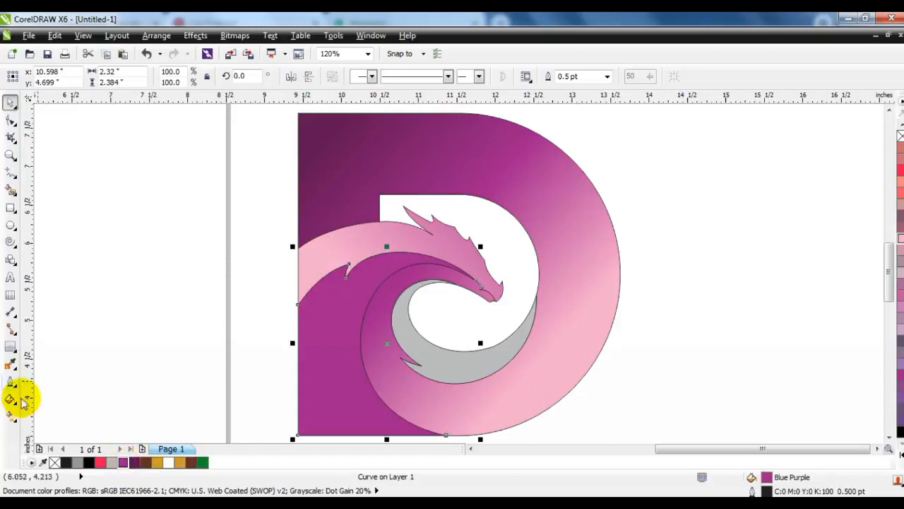
left_click(10, 416)
left_click_drag(306, 248, 333, 383)
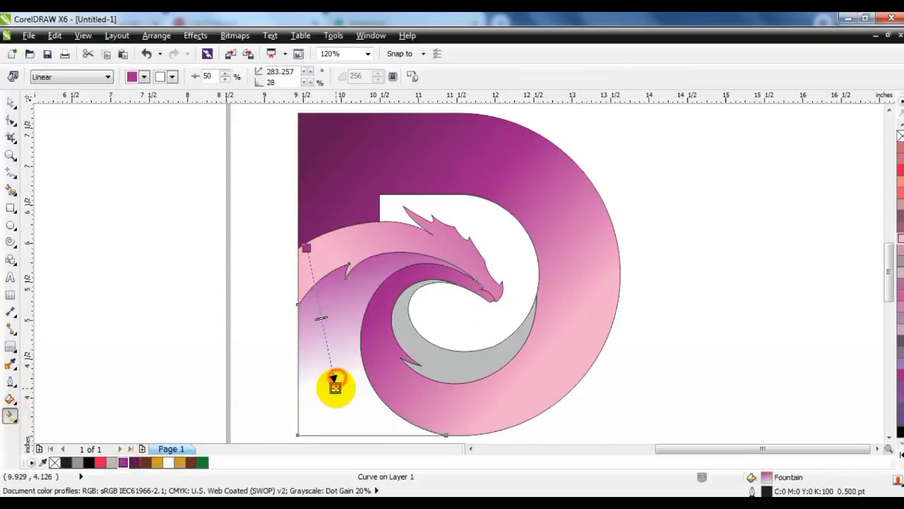
left_click_drag(306, 248, 316, 259)
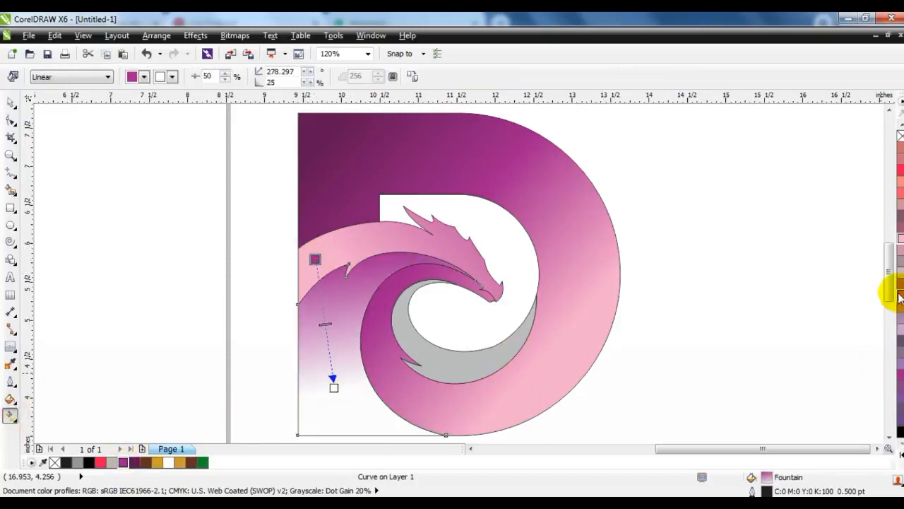
left_click_drag(337, 386, 335, 387)
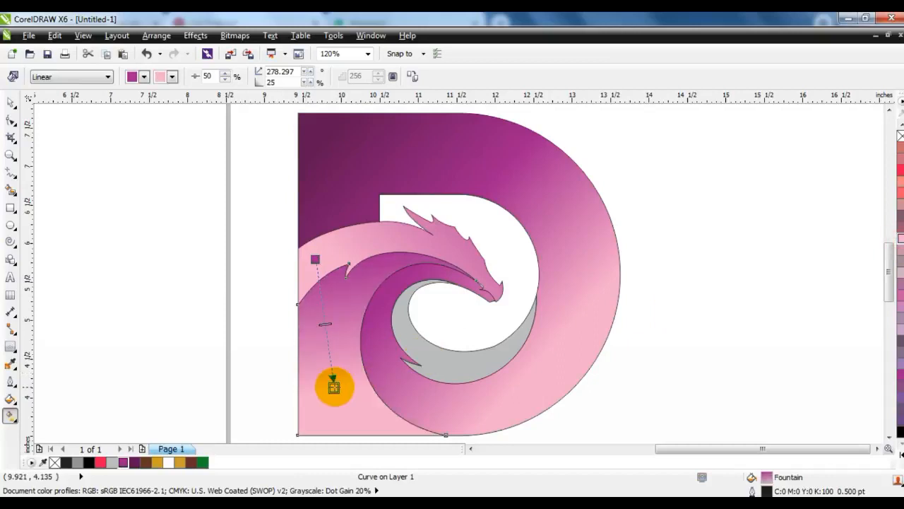
left_click(10, 103)
left_click(73, 202)
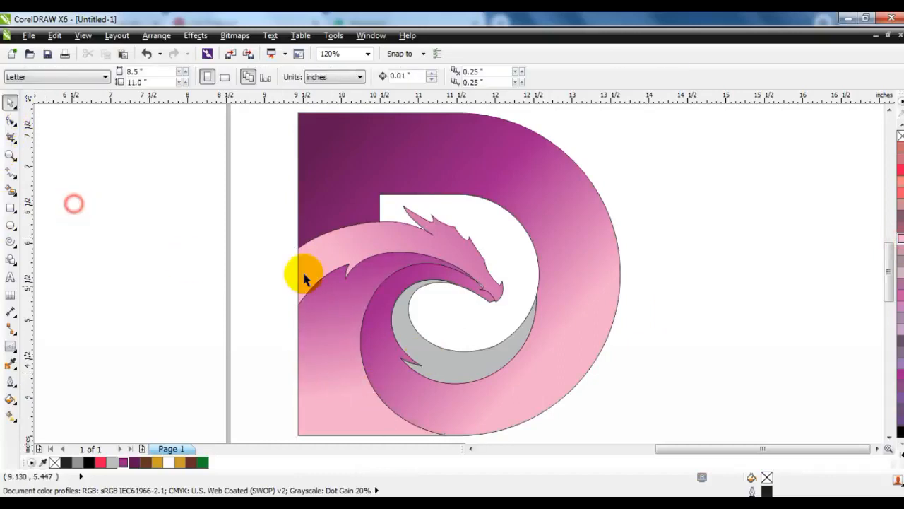
Step: Smart Fill the small gap at the coloured dragon's mouth corner with grey and select the new shape
left_click(10, 157)
left_click_drag(444, 252, 508, 306)
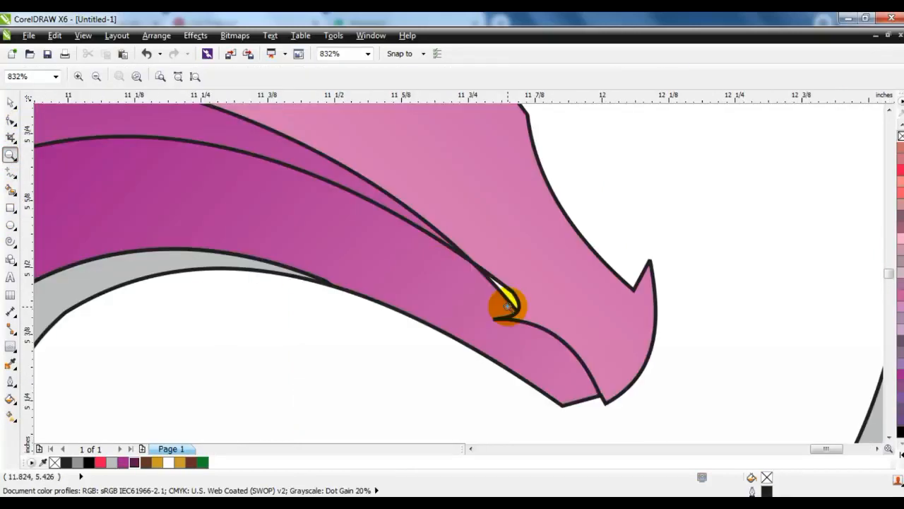
left_click(11, 190)
left_click(516, 290)
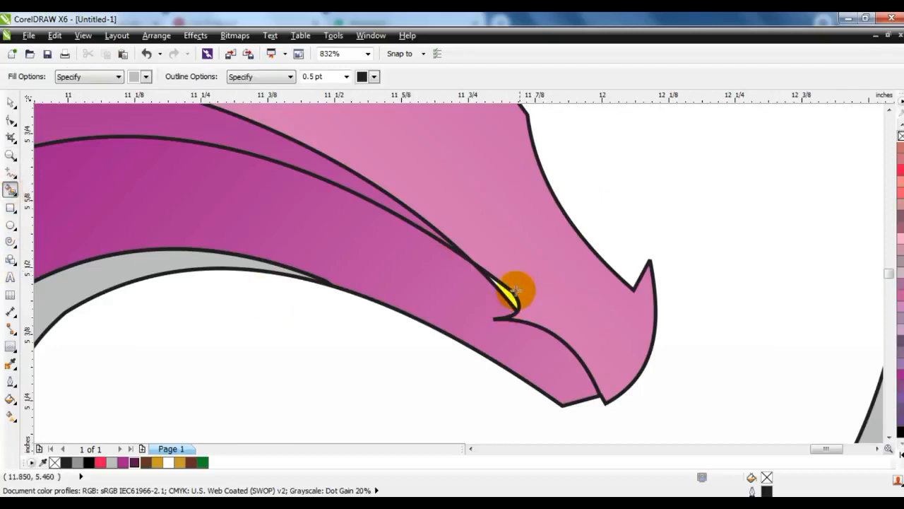
left_click(11, 103)
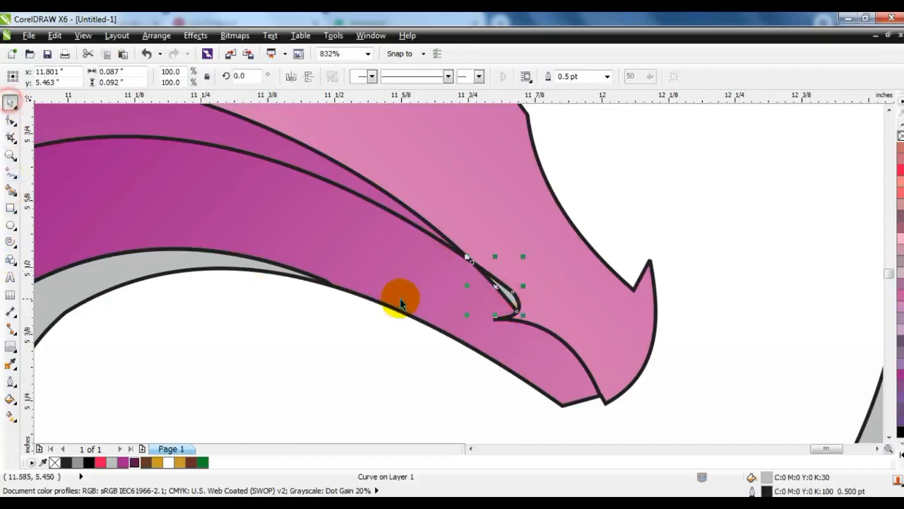
Step: Weld the small grey mouth-corner shape to the large gradient band so both become one shape
left_click(414, 268, "shift")
left_click(417, 77)
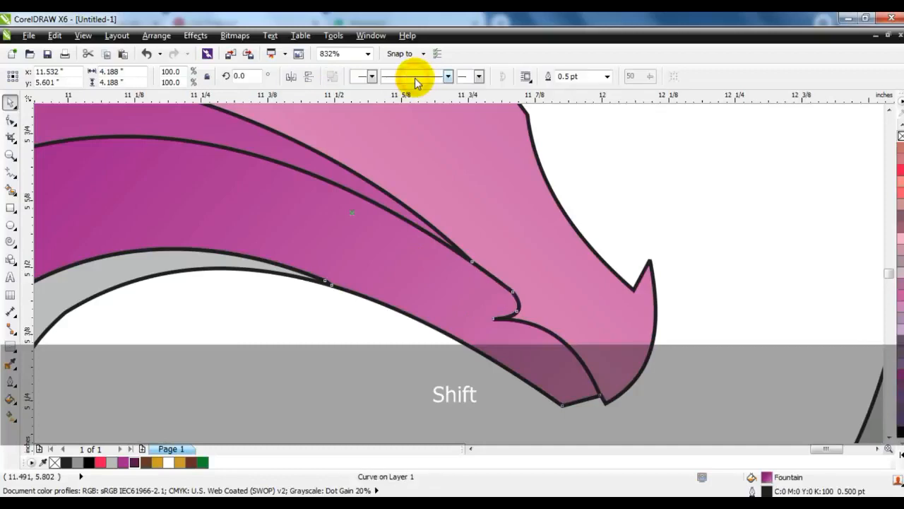
left_click(435, 286)
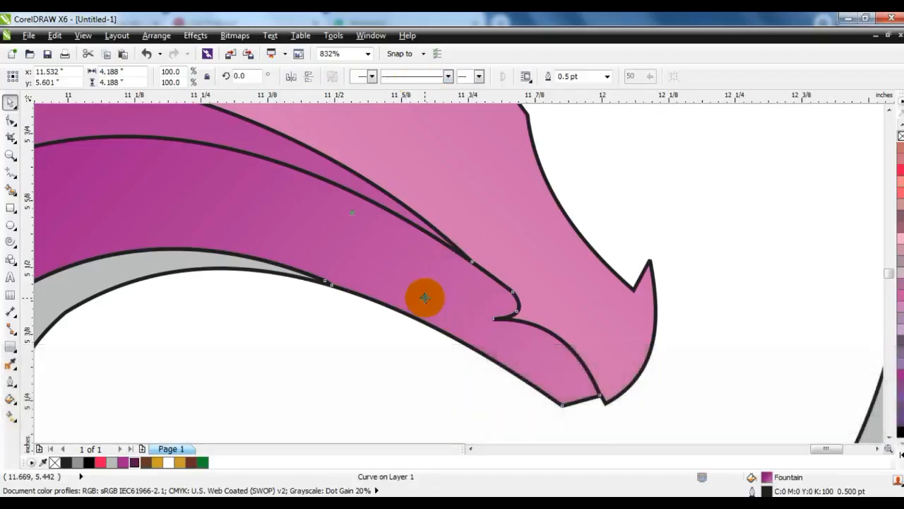
key("F3")
key("Escape")
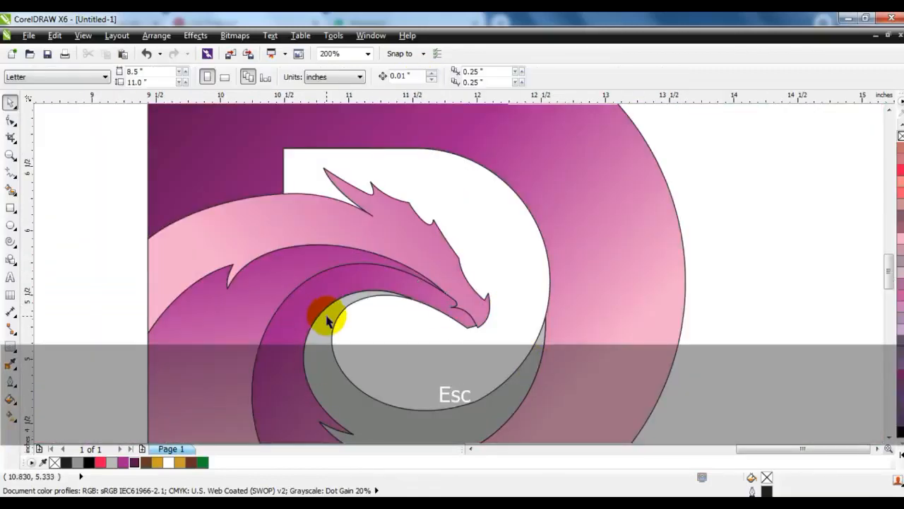
Step: Shift the middle colour of the welded band's gradient slightly towards its light pink end
left_click(385, 293)
key("g")
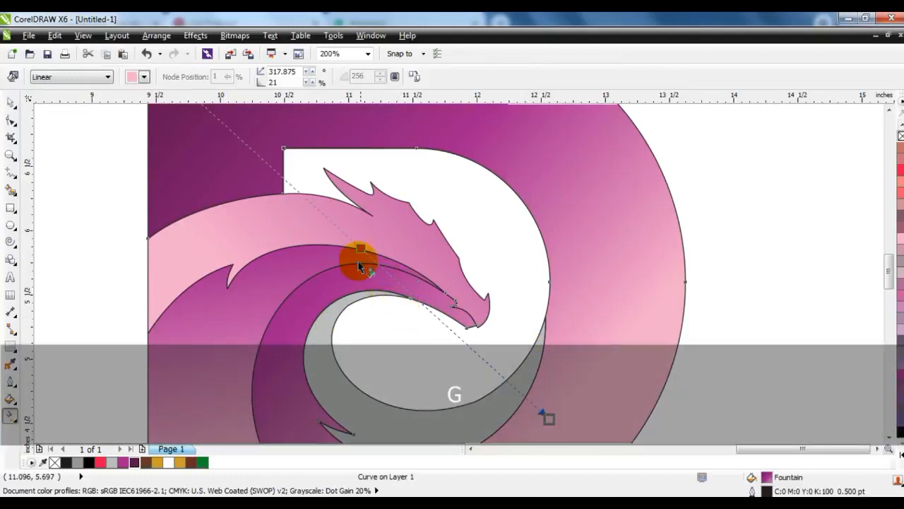
left_click_drag(361, 249, 385, 271)
left_click(10, 103)
key("F3")
key("Escape")
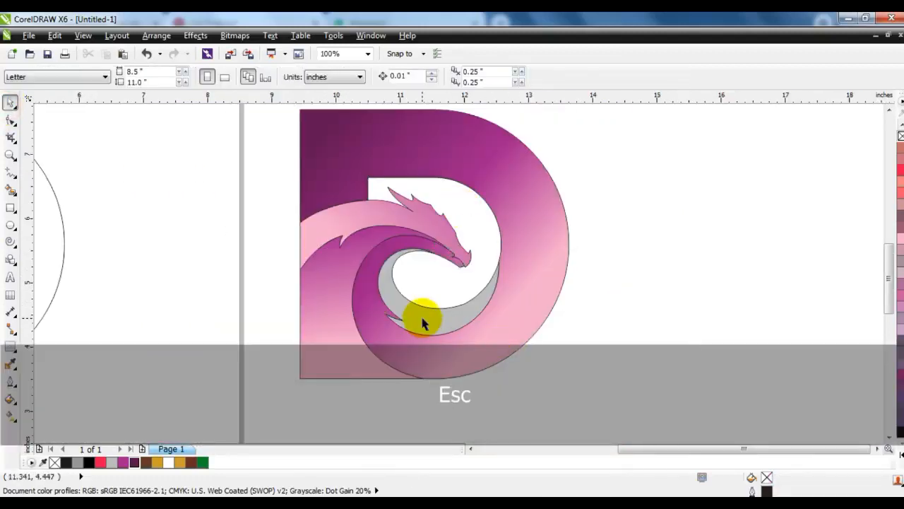
Step: Fill the grey inner crescent with dark purple and give it a linear gradient with a brighter purple middle colour
left_click(422, 321)
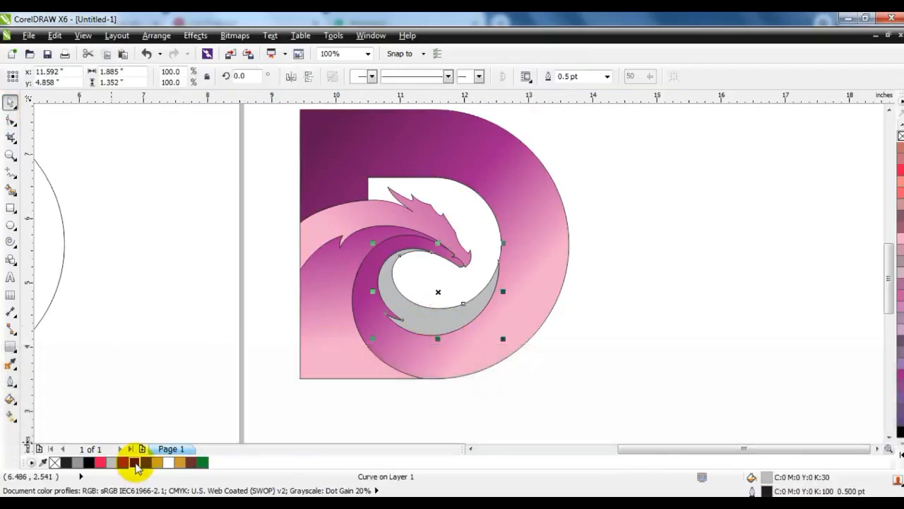
left_click(134, 462)
left_click(10, 416)
left_click_drag(392, 267, 407, 314)
left_click_drag(123, 463, 401, 297)
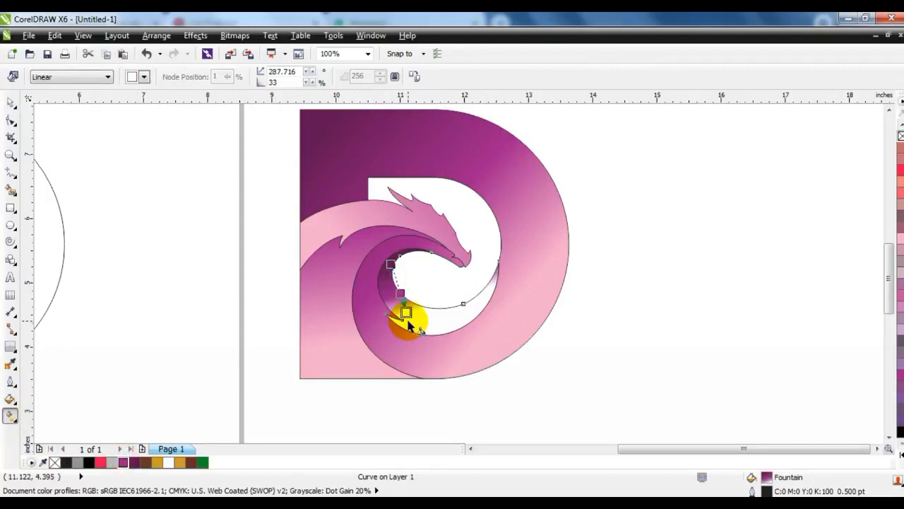
Step: Stretch the crescent's gradient diagonally across the shape to a light pink end, with its middle colour at 45%
left_click_drag(408, 315, 479, 325)
left_click(440, 298)
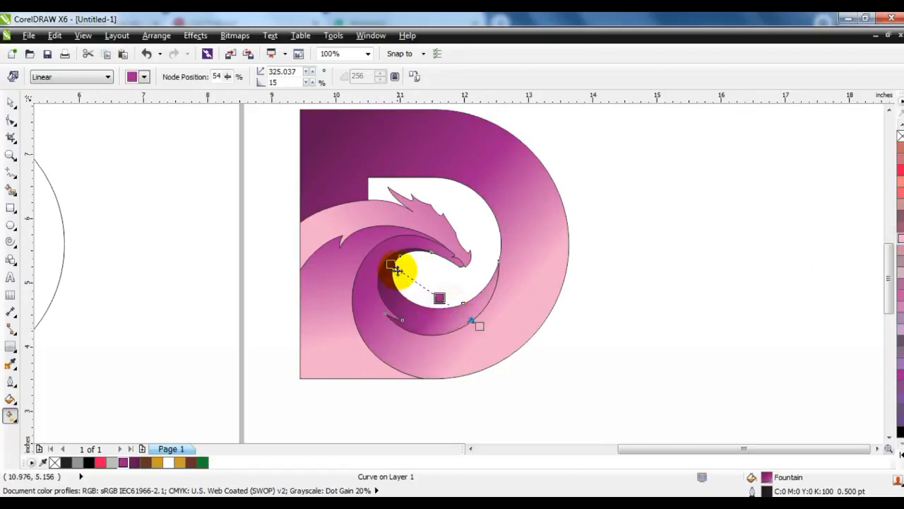
left_click_drag(389, 263, 384, 261)
left_click(436, 296)
left_click_drag(429, 292, 427, 290)
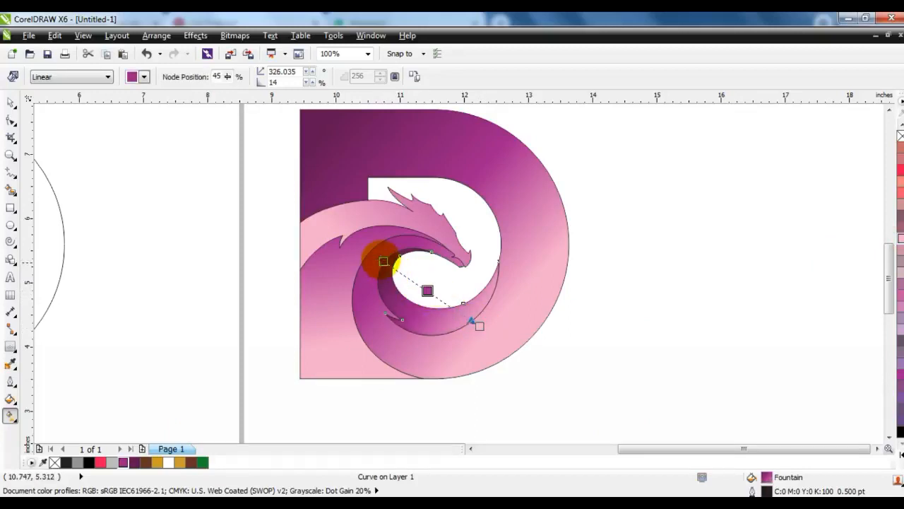
left_click(11, 103)
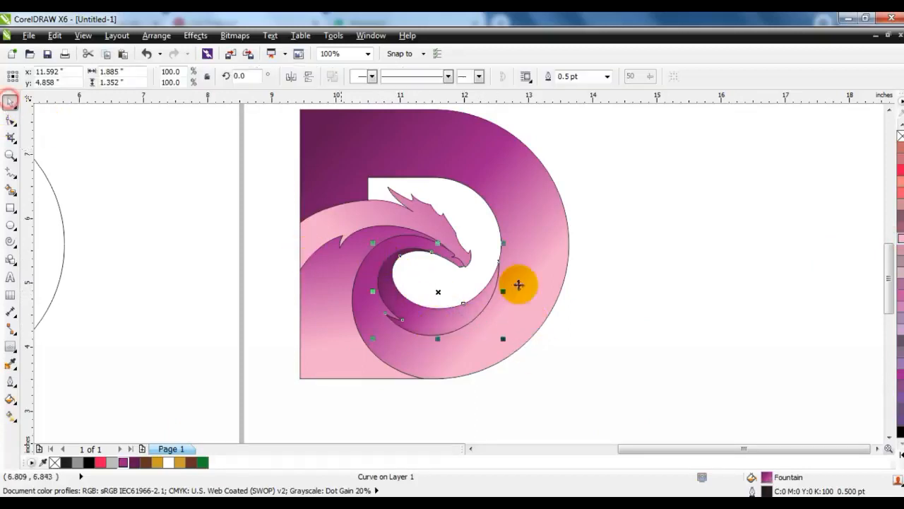
left_click(573, 285)
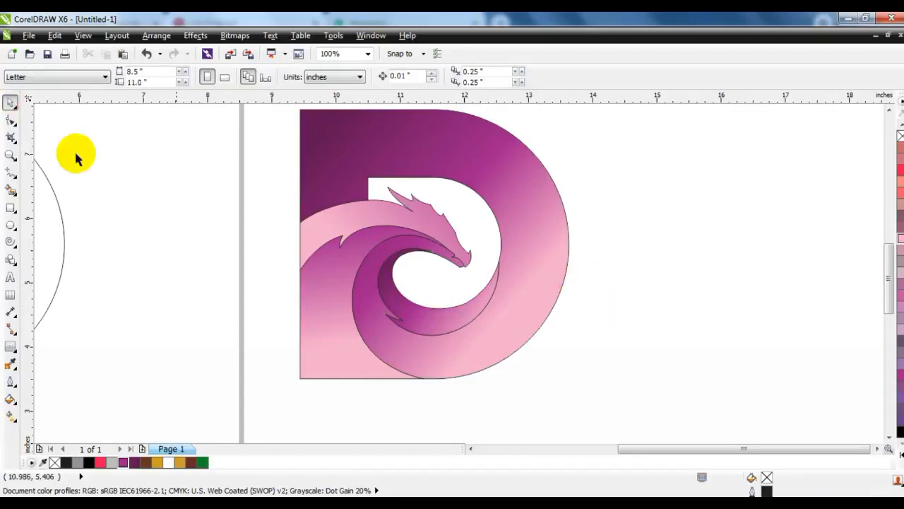
Step: Draw a narrow closed triangular eye, about 0.11 by 0.22 inches, on the dragon's head
left_click(11, 155)
left_click_drag(385, 192, 521, 269)
left_click_drag(294, 195, 563, 361)
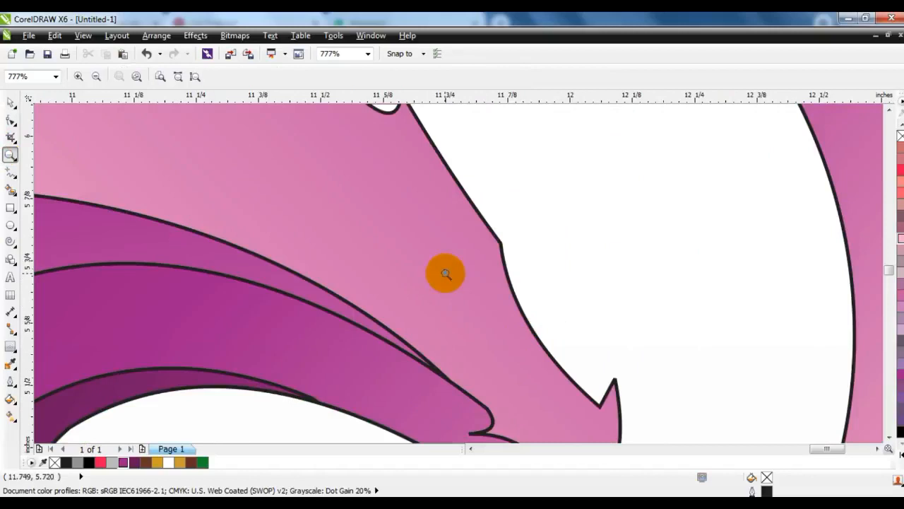
left_click(11, 172)
left_click(402, 204)
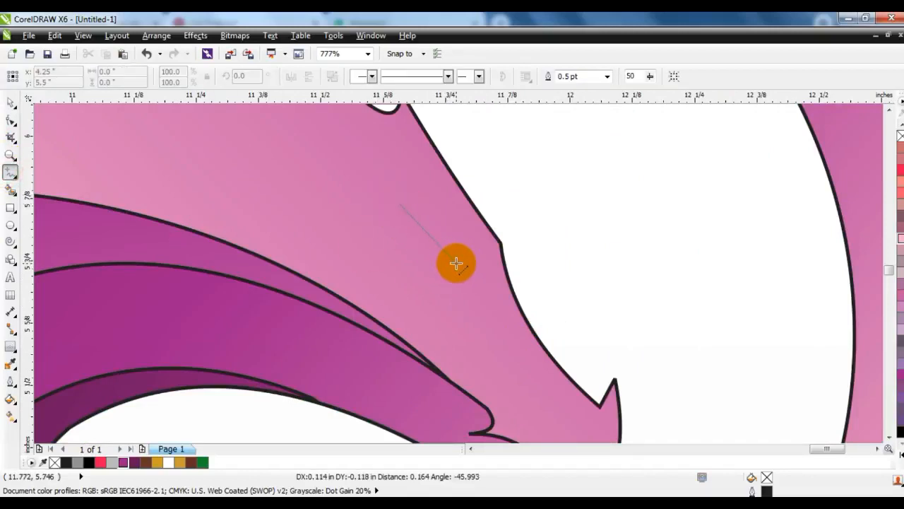
double_click(456, 263)
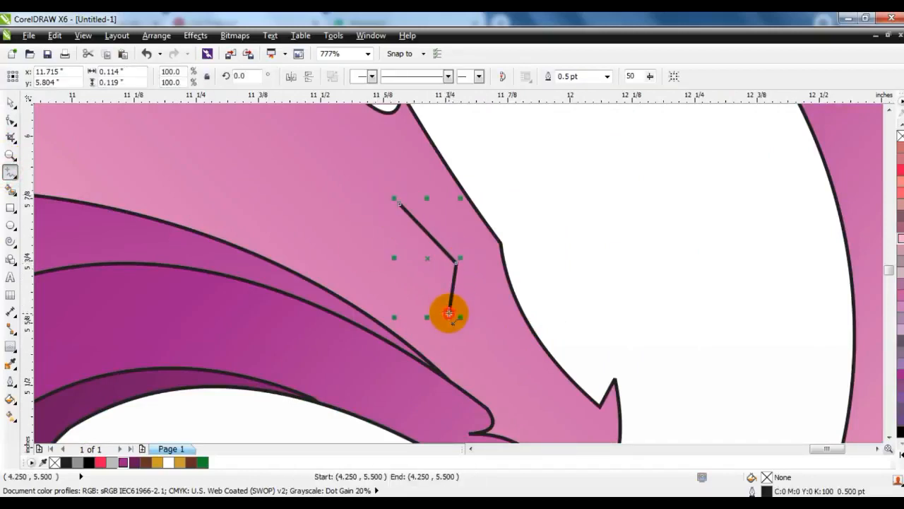
left_click(449, 313)
left_click(402, 204)
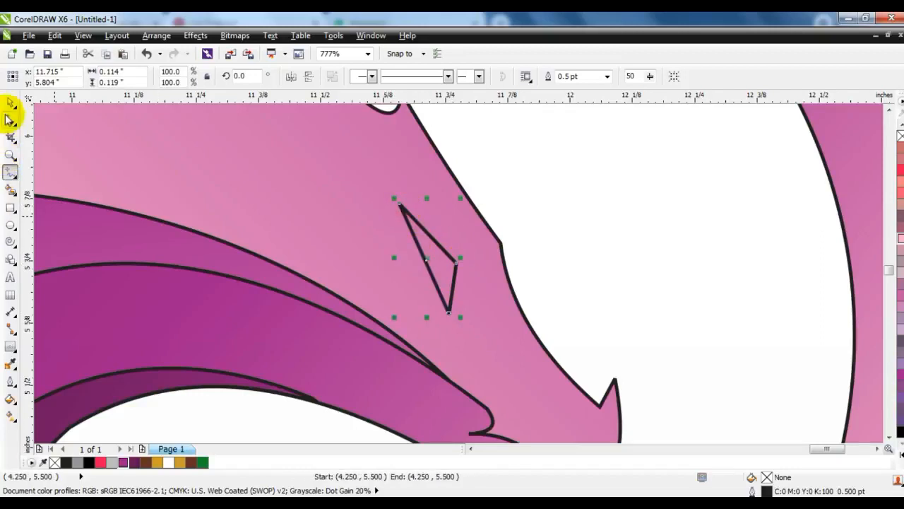
Step: Fill the triangular eye with dark purple (C58 M100 Y30 K34) and remove its outline
left_click(10, 107)
left_click(134, 462)
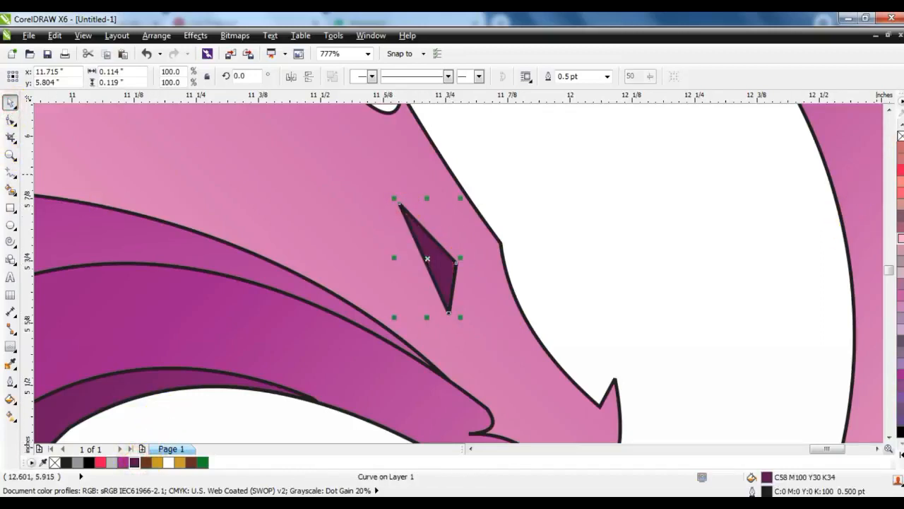
right_click(901, 135)
key("F3")
key("F3")
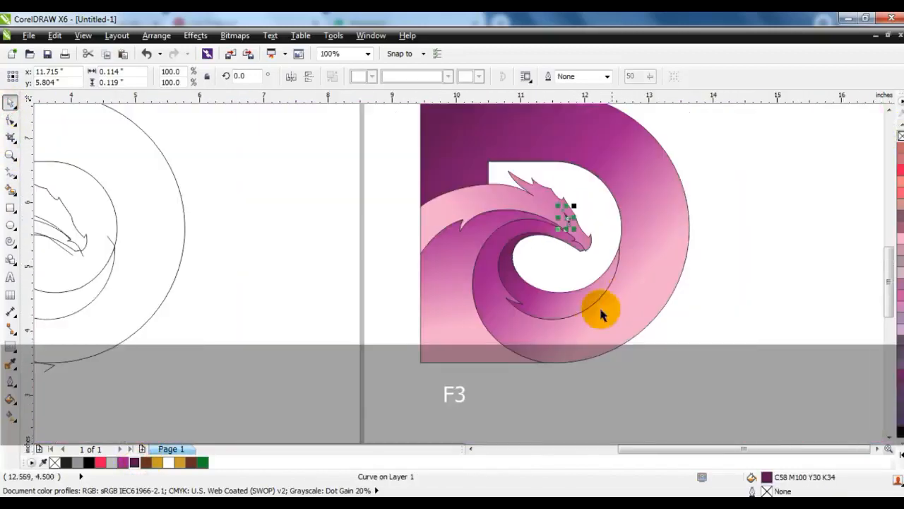
Step: Select the dark eye on the dragon's head and make a small adjustment to it
key("Escape")
left_click_drag(697, 377, 379, 118)
left_click(766, 230)
left_click(572, 239)
key("shift+F2")
key("Escape")
left_click(638, 265)
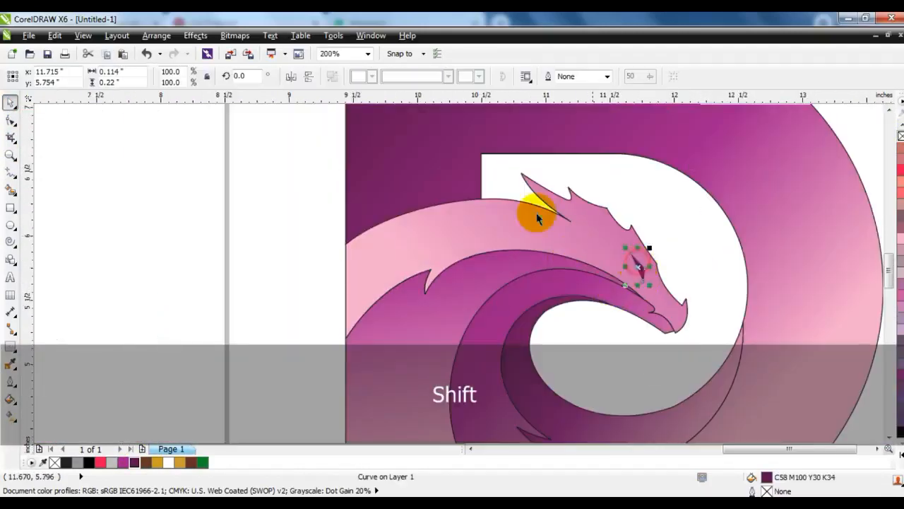
key("shift+F2")
key("F3")
left_click_drag(554, 311, 544, 272)
left_click(626, 236)
Step: Remove the outlines from all coloured logo shapes and move the complete logo further away from the original line drawing
key("F3")
key("F3")
key("F3")
key("Escape")
left_click_drag(622, 344, 366, 127)
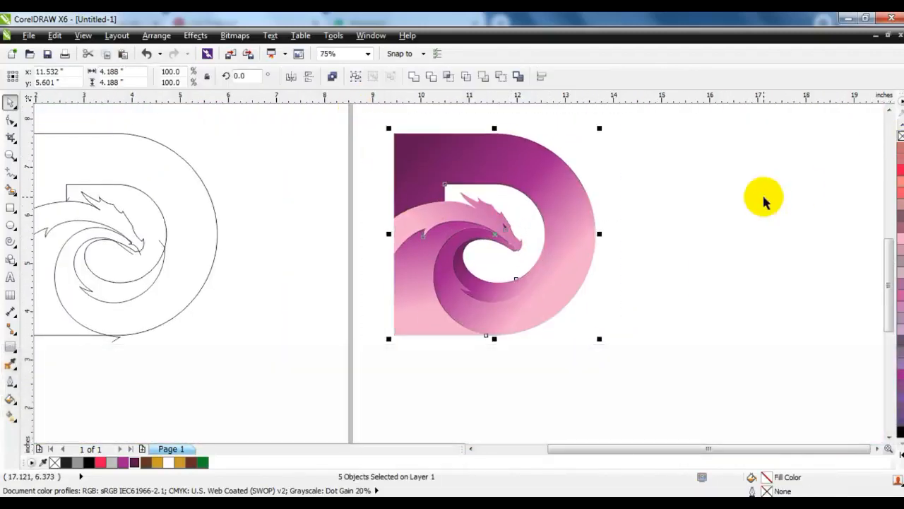
key("shift+F2")
Step: Redirect the large band's gradient so its light pink end lies near the middle of the curved outer side
left_click(11, 348)
left_click(13, 404)
left_click_drag(307, 147, 391, 291)
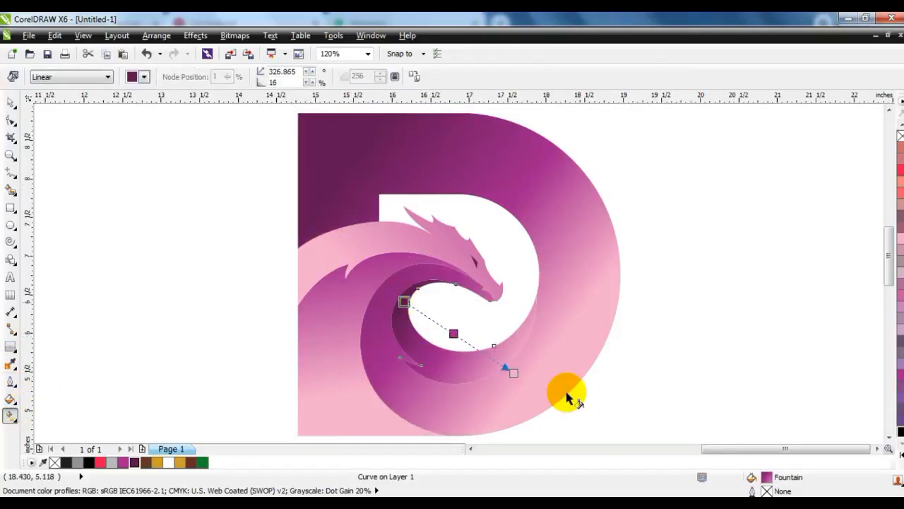
left_click_drag(515, 371, 580, 287)
left_click(532, 395)
Step: Extend the head-and-neck gradient's light pink end further down towards the straight side and move the band gradient's pink end slightly outward
left_click(339, 233)
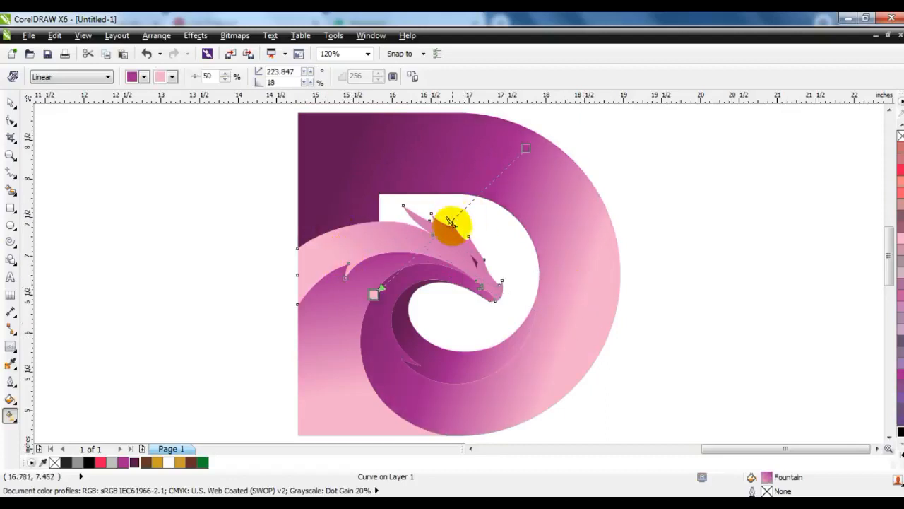
left_click_drag(373, 291, 339, 323)
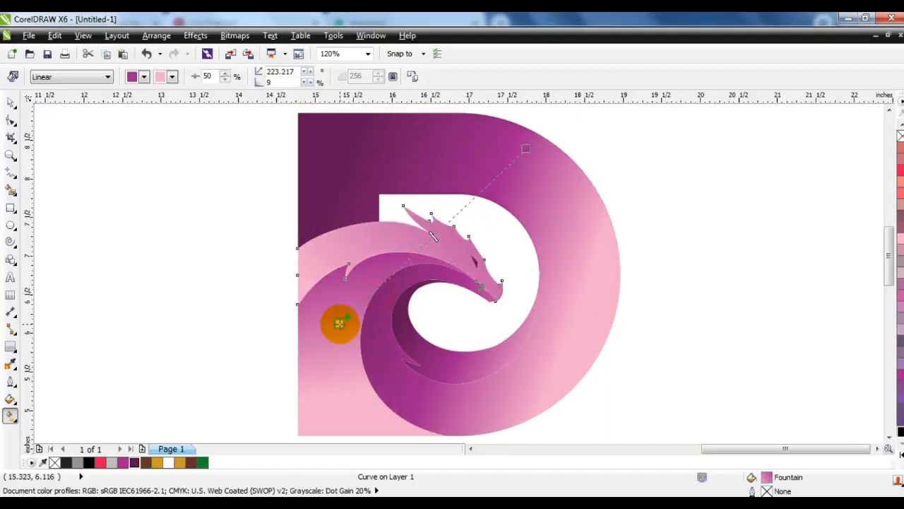
left_click(373, 361)
mouse_move(584, 287)
left_mouse_down()
mouse_move(565, 265)
mouse_move(591, 270)
mouse_move(591, 279)
left_mouse_up()
Step: Tilt the lower corner shape's gradient diagonally, moving its light pink end up towards the band and its purple start slightly down
left_click(344, 364)
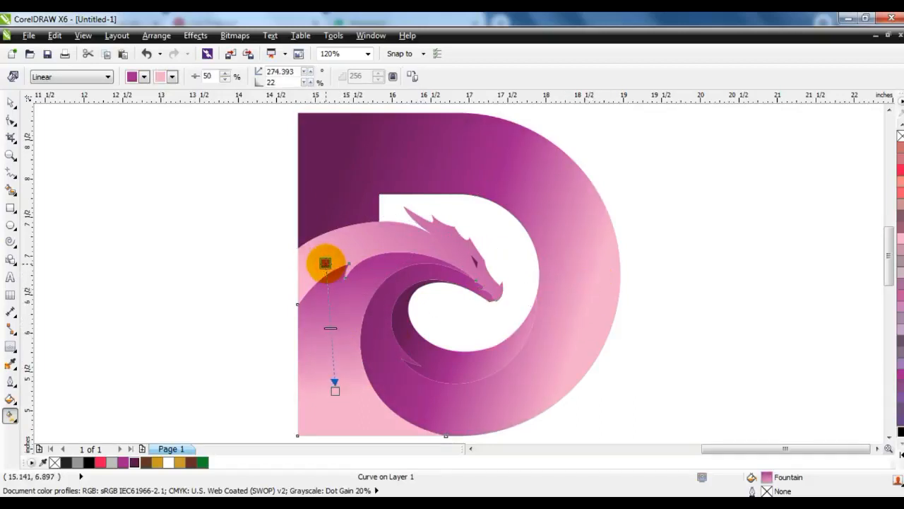
left_click_drag(335, 382, 374, 346)
left_click_drag(322, 270, 320, 278)
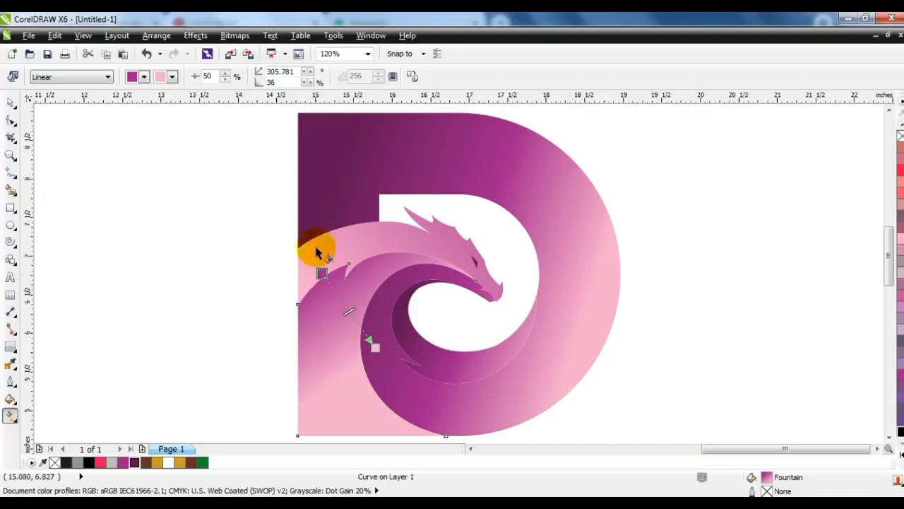
left_click(11, 103)
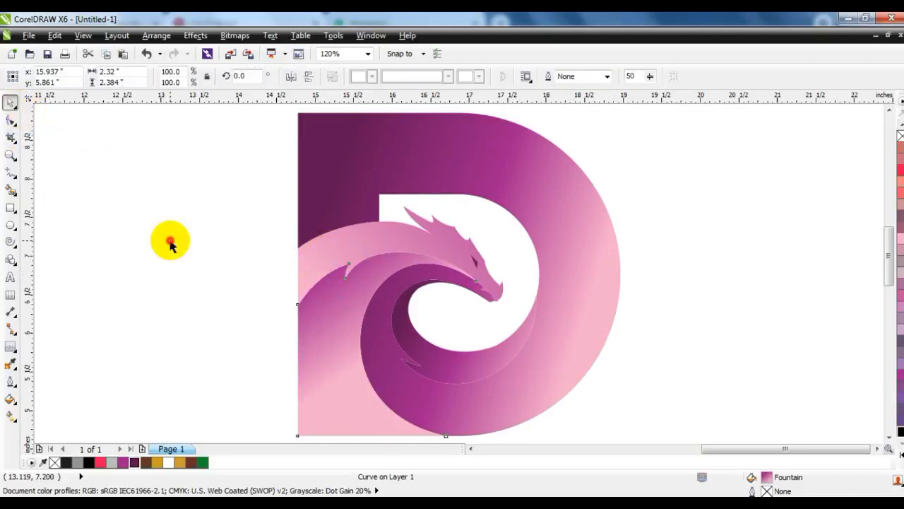
Step: Try moving the complete logo further to the right and undo the move
scroll(170, 242, "down", 2)
left_click_drag(145, 375, 494, 116)
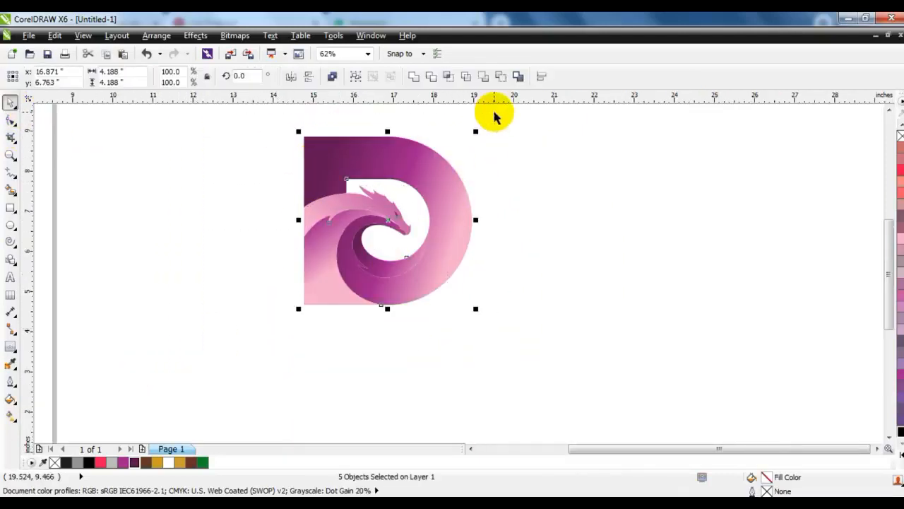
left_click_drag(384, 162, 562, 167)
key("ctrl+z")
left_click(570, 260)
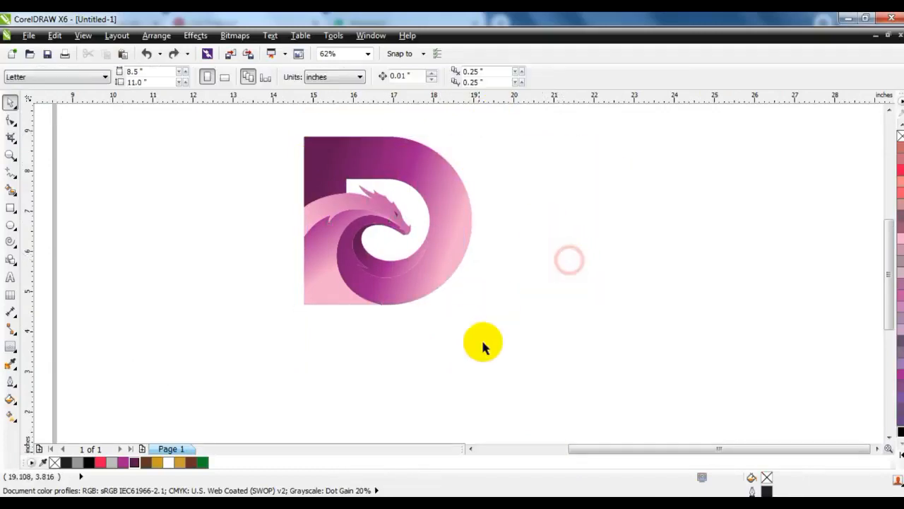
Step: Try a solid black fill on all the logo shapes and undo it
left_click_drag(483, 343, 222, 98)
key("shift+F2")
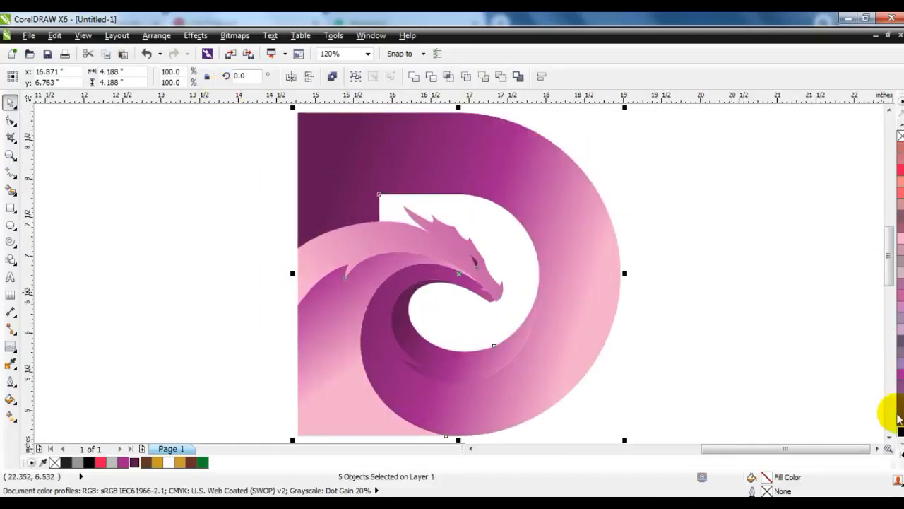
left_click(899, 430)
key("ctrl+z")
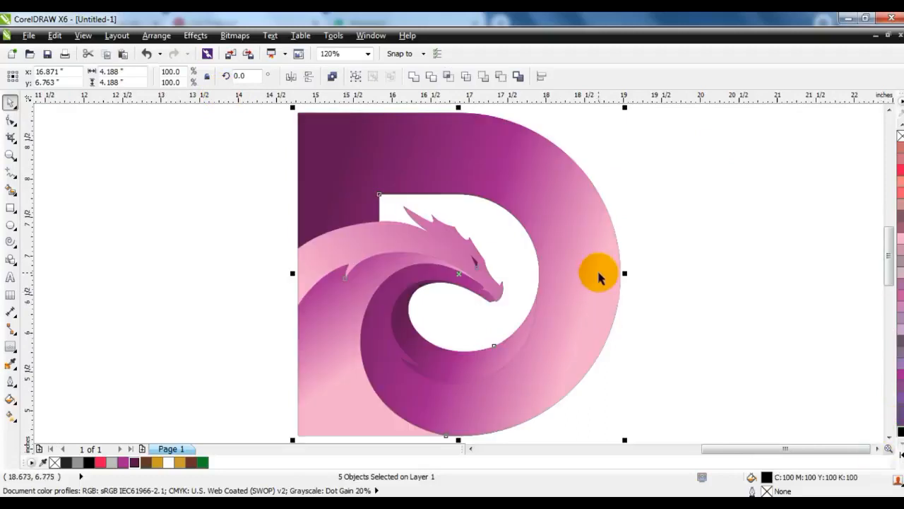